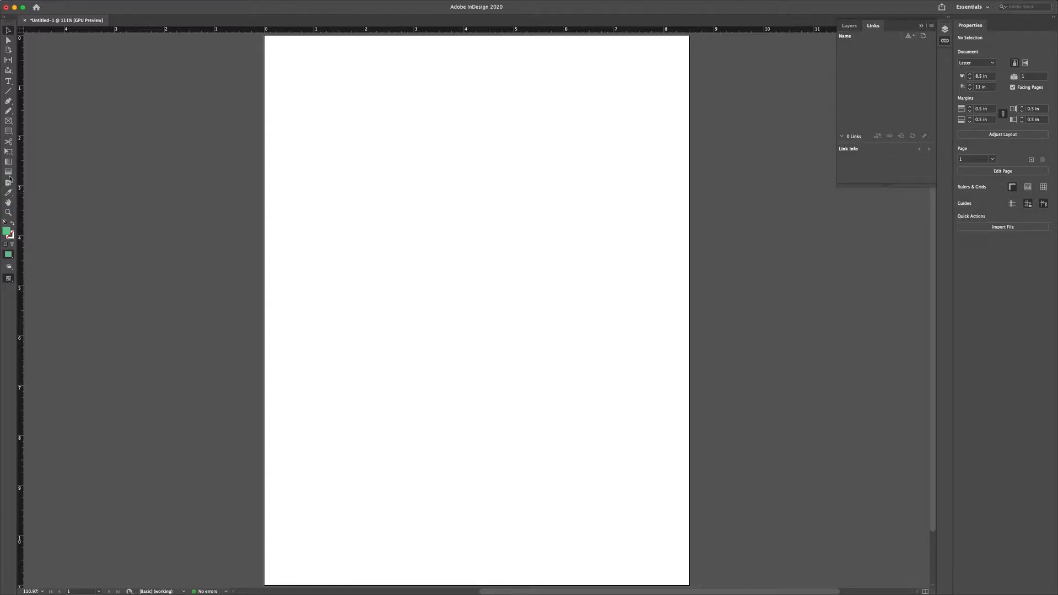
Draw a rectangle covering the whole 8.5 by 11 in page and fill it with magenta
left_click(8, 132)
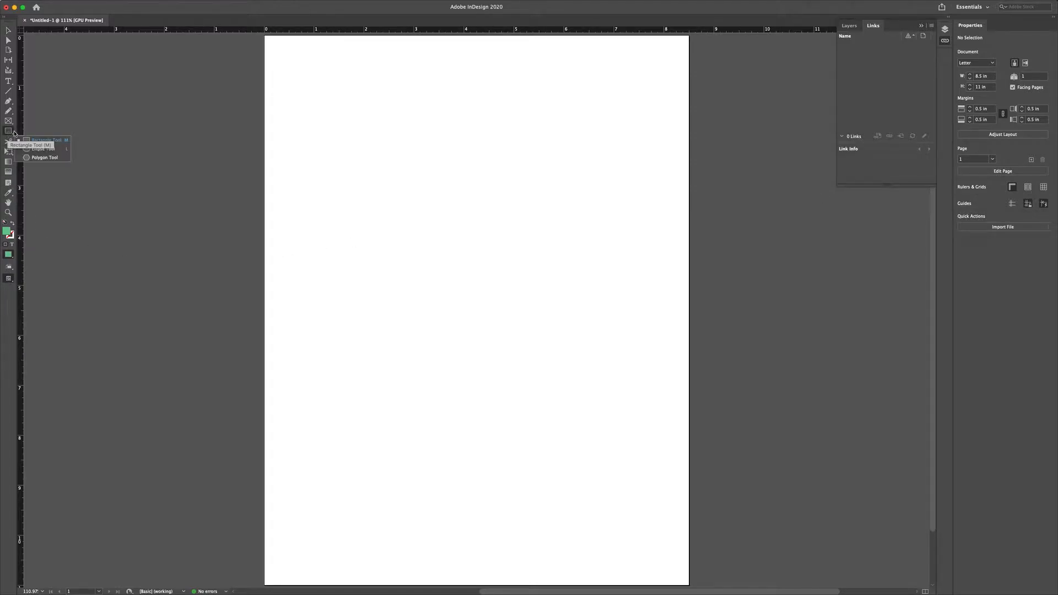
left_click(34, 139)
left_click_drag(265, 36, 690, 587)
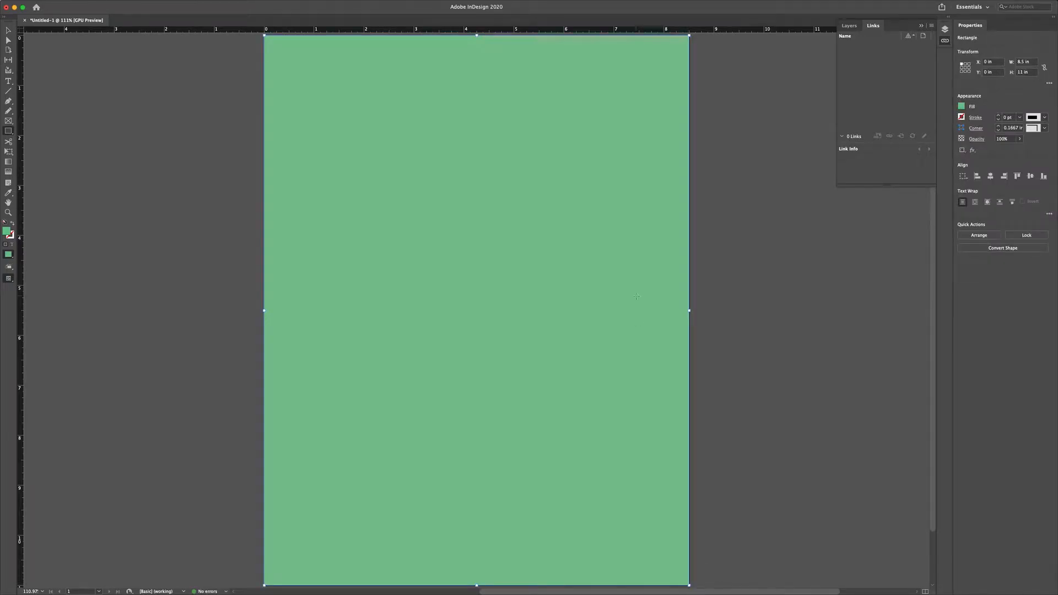
left_click(962, 106)
left_click(995, 205)
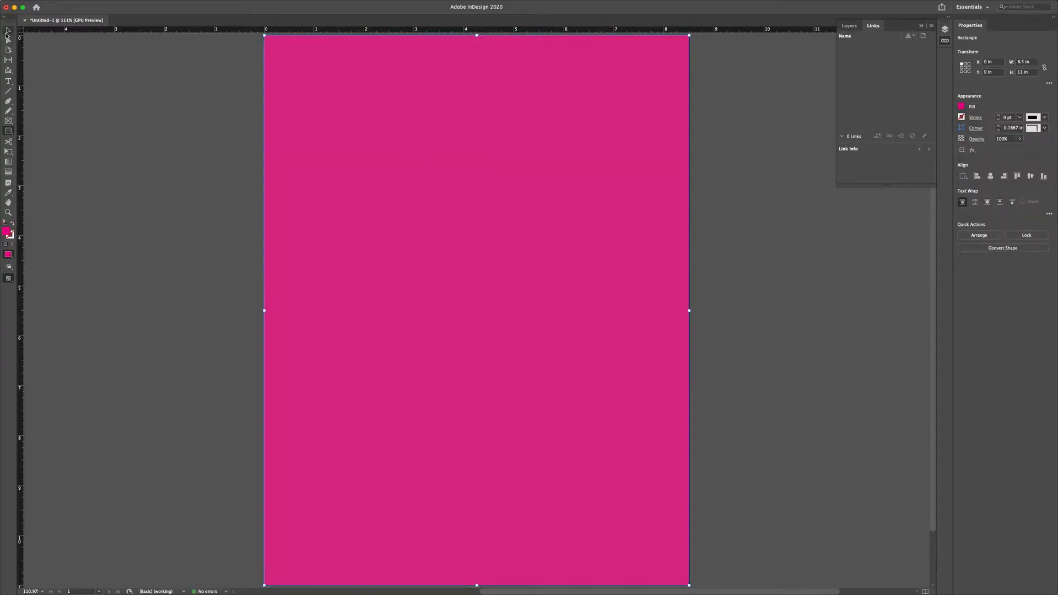
left_click(301, 179)
left_click(568, 305)
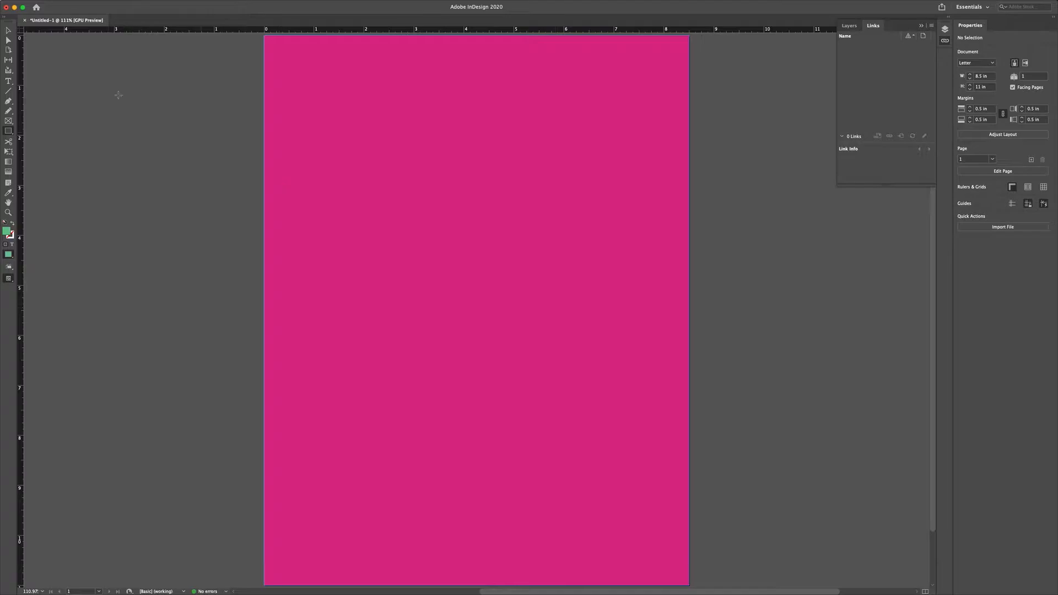
Place the illustrated figure PSD file (IMG_8812) from the Desktop over the magenta background, about 2.32 in wide and 4.53 in high
left_click(8, 30)
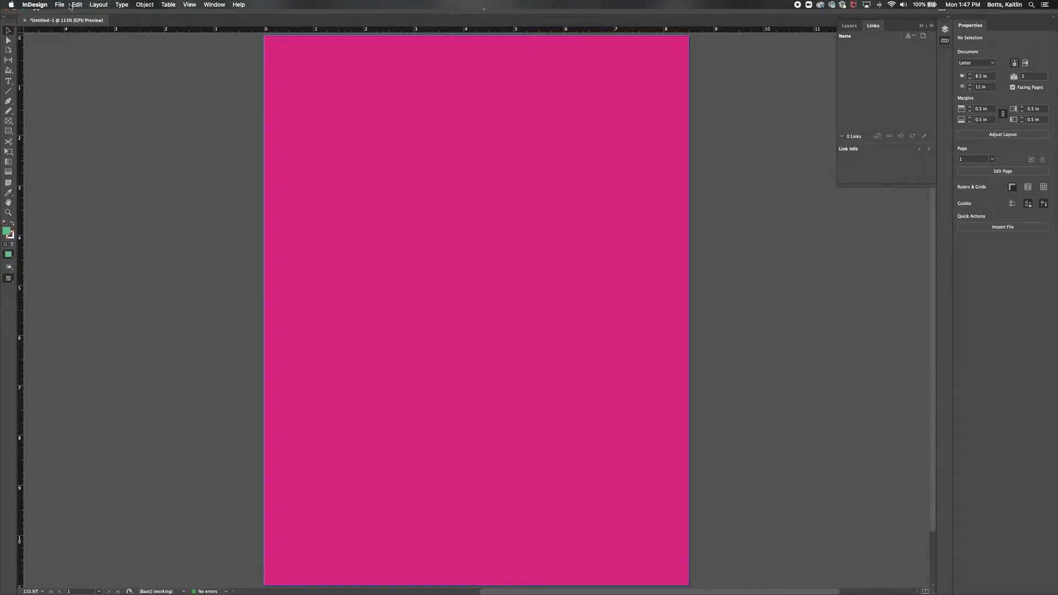
left_click(61, 5)
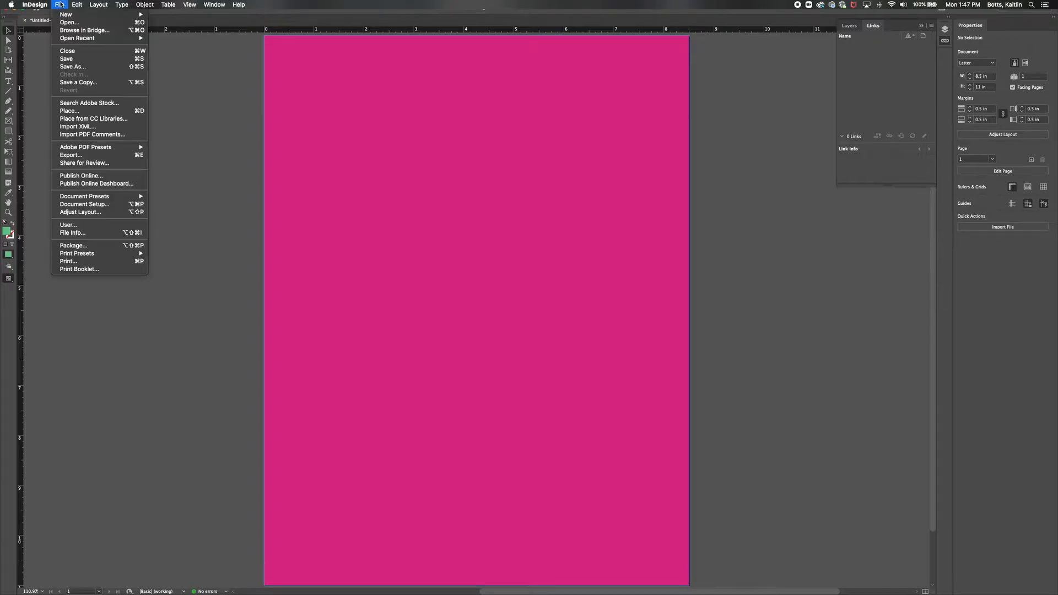
left_click(140, 112)
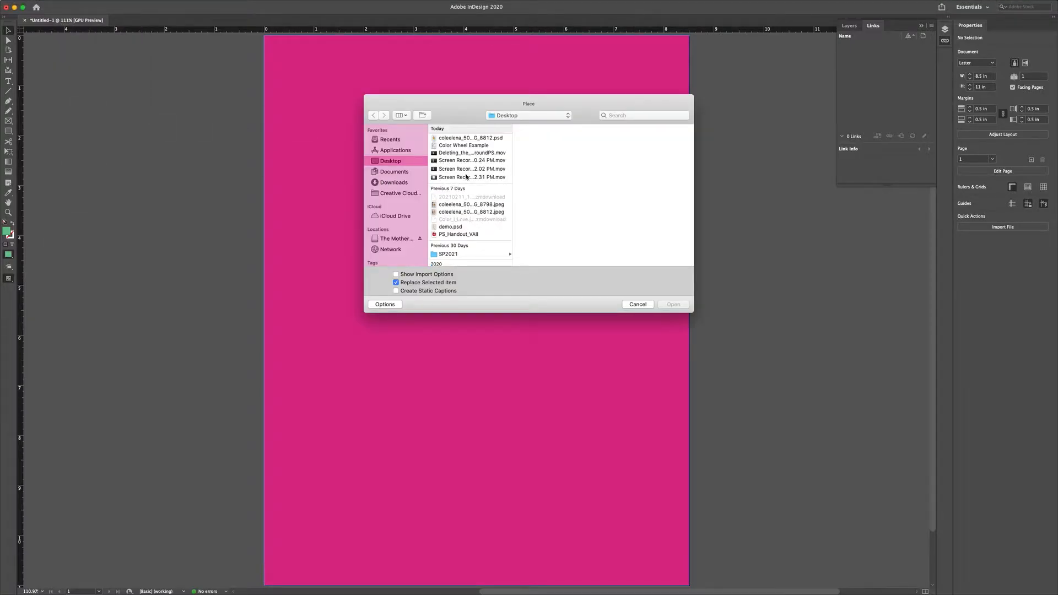
left_click(468, 138)
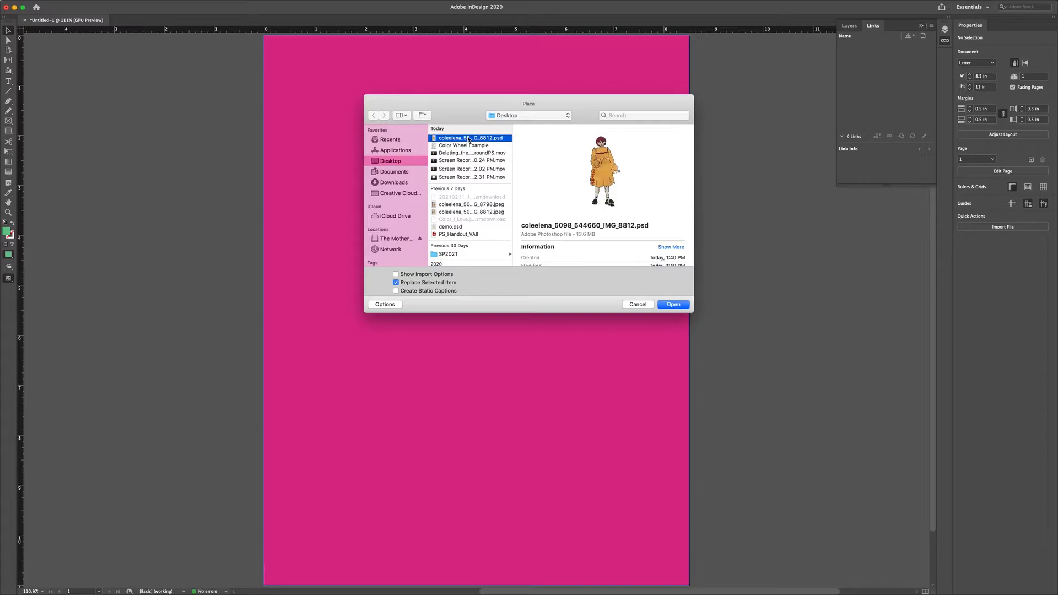
left_click(674, 305)
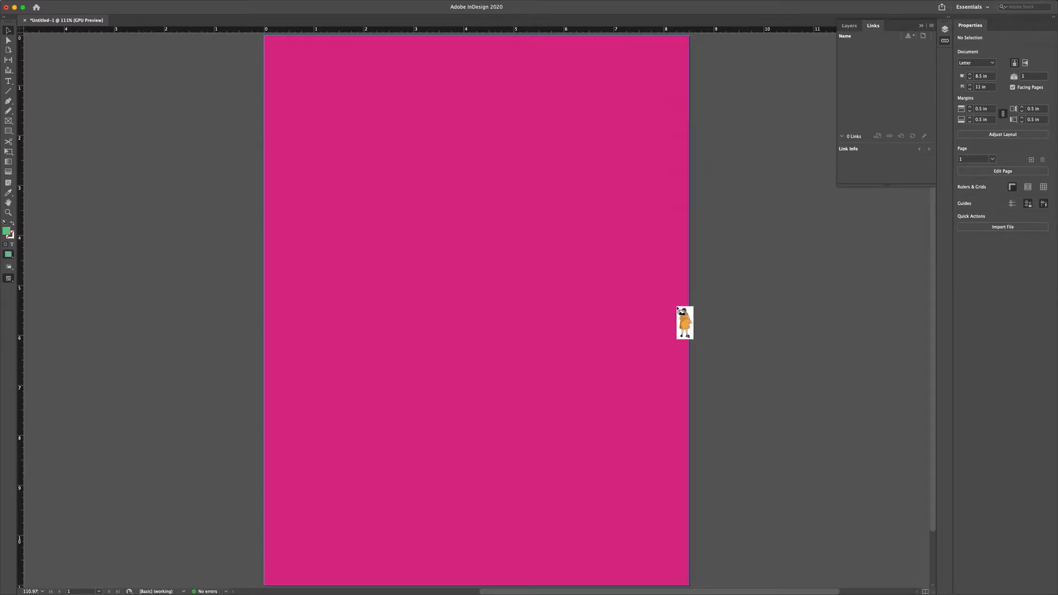
left_click_drag(333, 166, 481, 394)
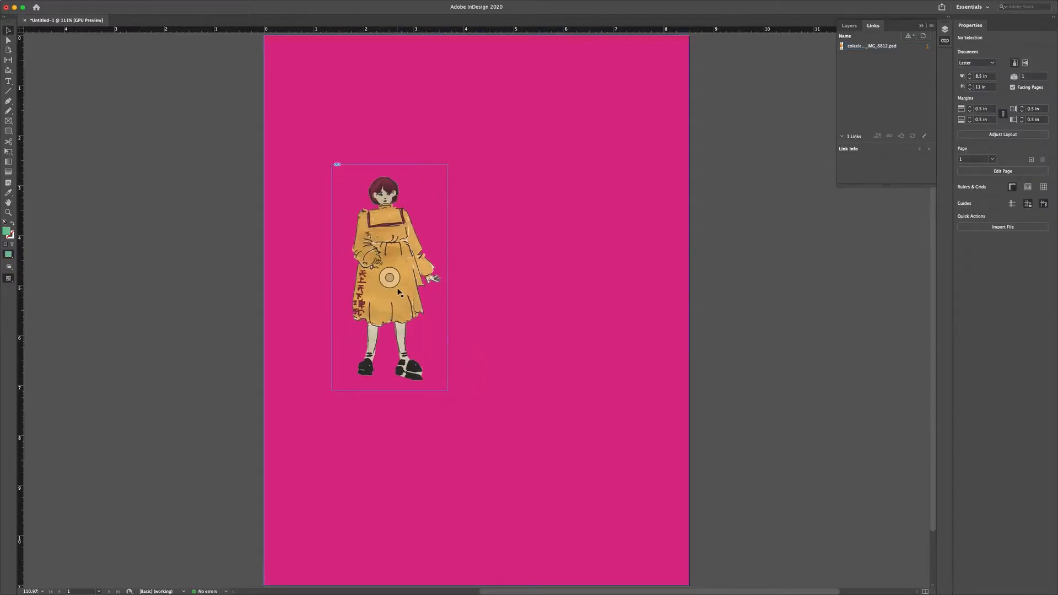
Reposition the placed figure in the upper-left area of the page, at about X 1.46 in, Y 1.94 in
left_click_drag(401, 299, 534, 267)
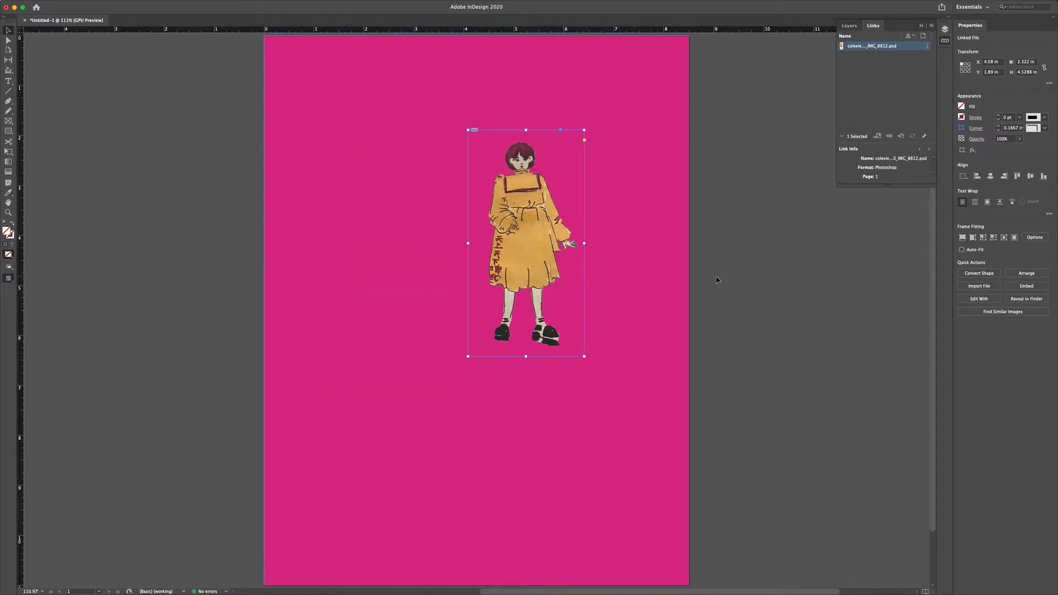
left_click(650, 277)
left_click_drag(503, 200, 373, 202)
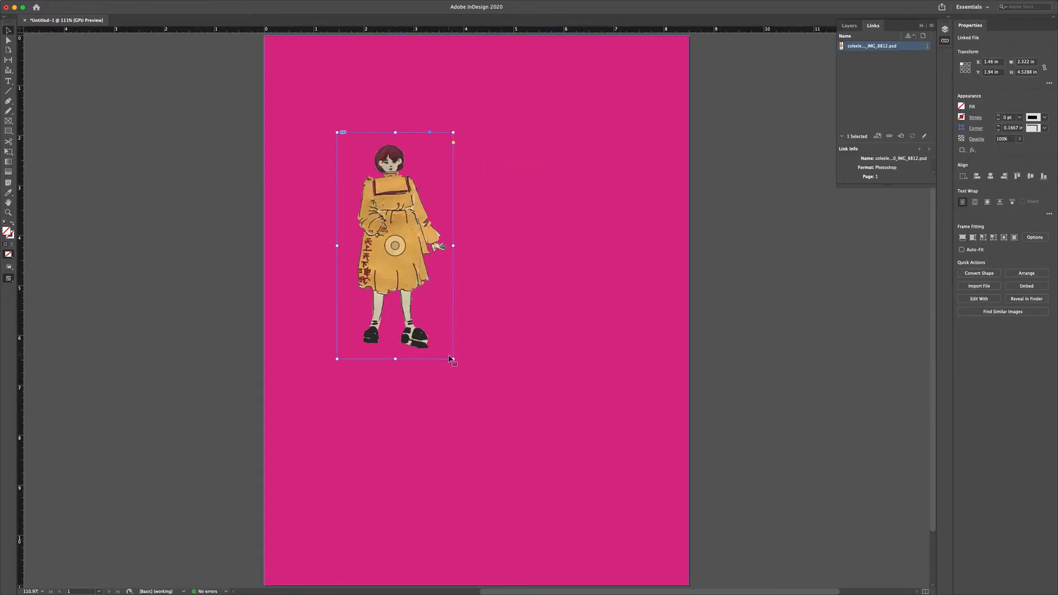
Enlarge the figure's frame to about 3.72 by 7.26 in and fit its content to the frame proportionally
left_click_drag(453, 359, 524, 423)
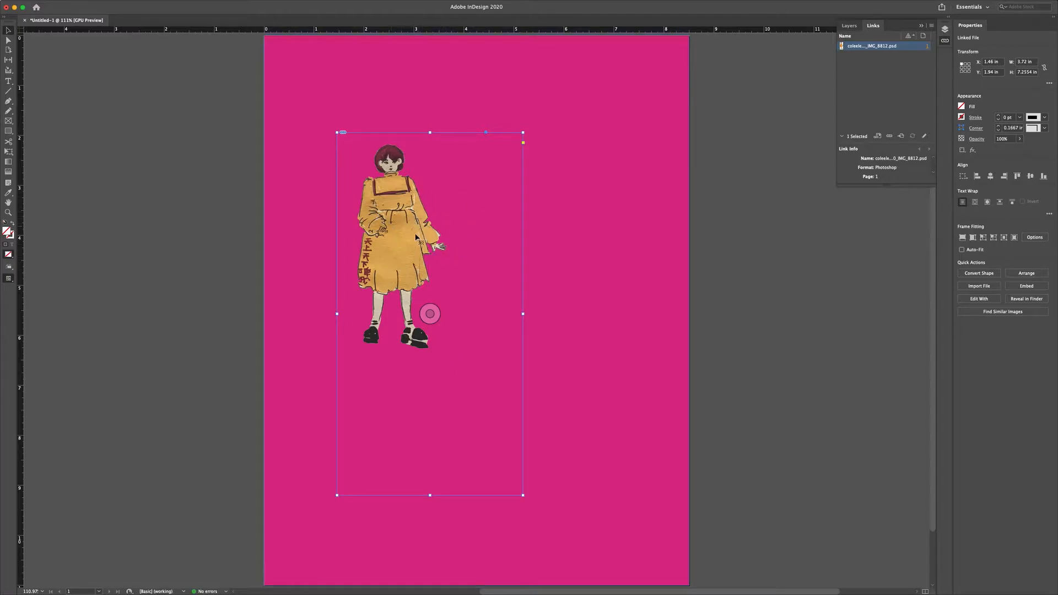
left_click(211, 252)
left_click(399, 250)
mouse_move(260, 4)
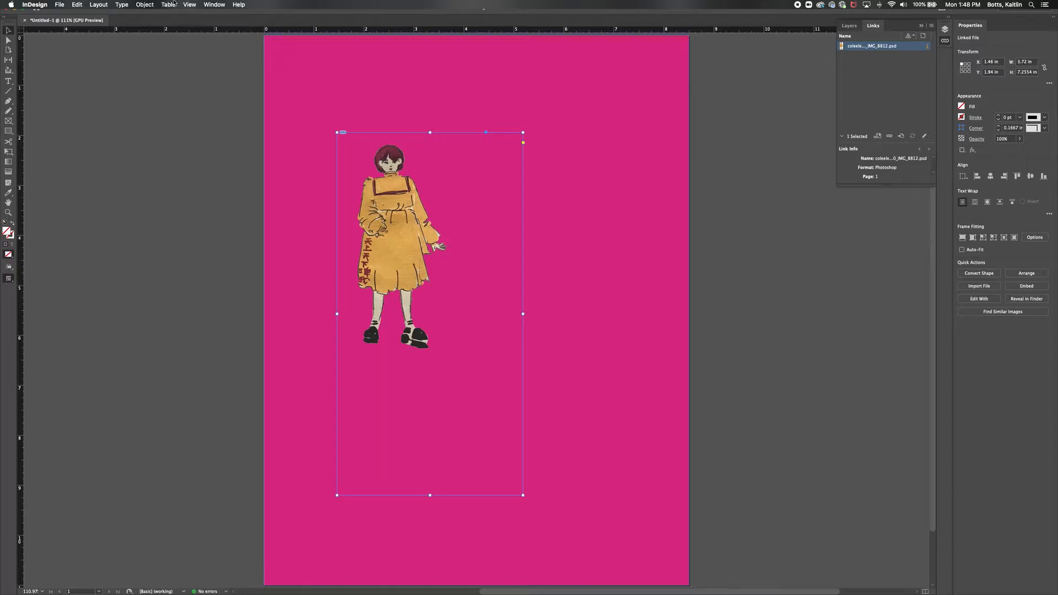
left_click(145, 4)
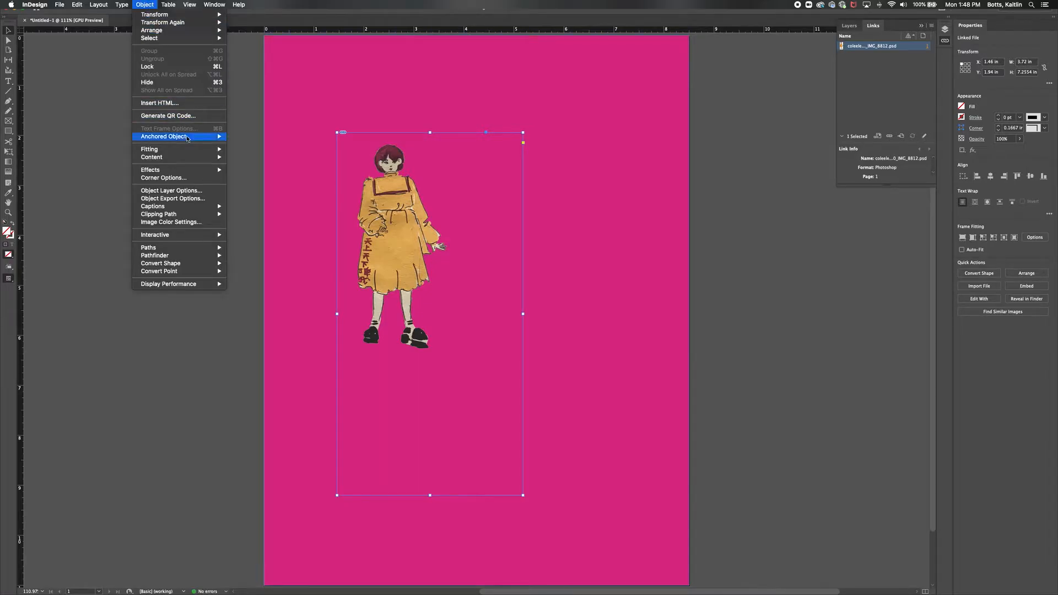
mouse_move(190, 148)
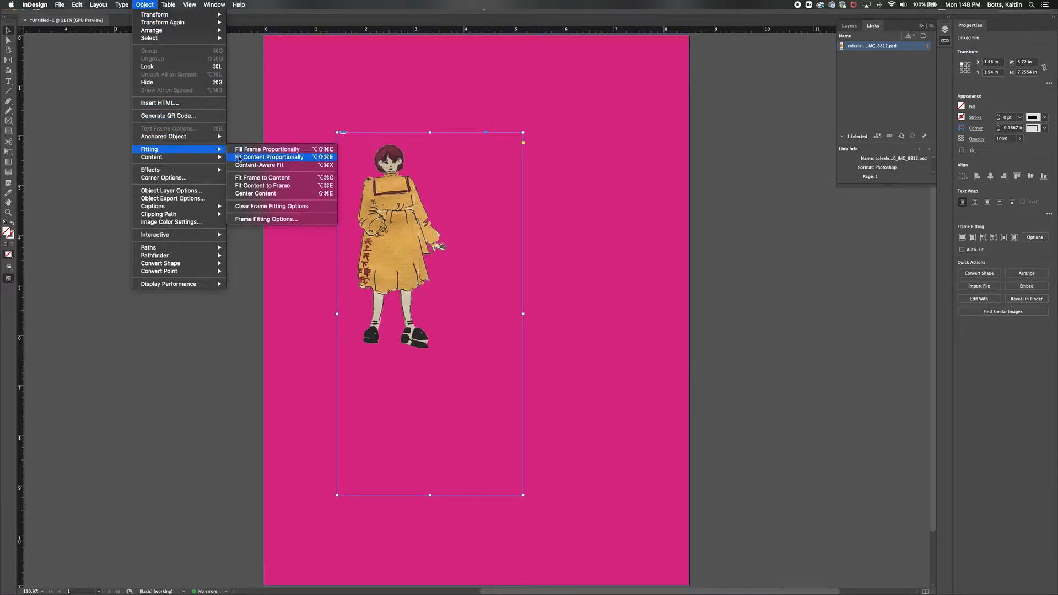
left_click(324, 158)
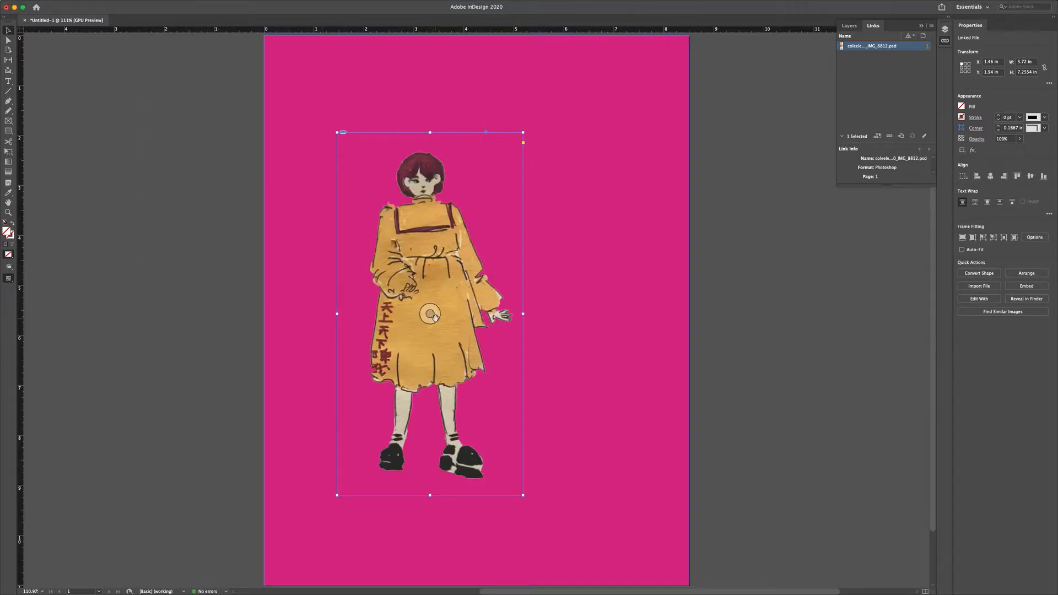
Move the figure to about X 0.25 in, Y 1.18 in and duplicate it onto the right half of the page
left_click_drag(433, 325, 375, 290)
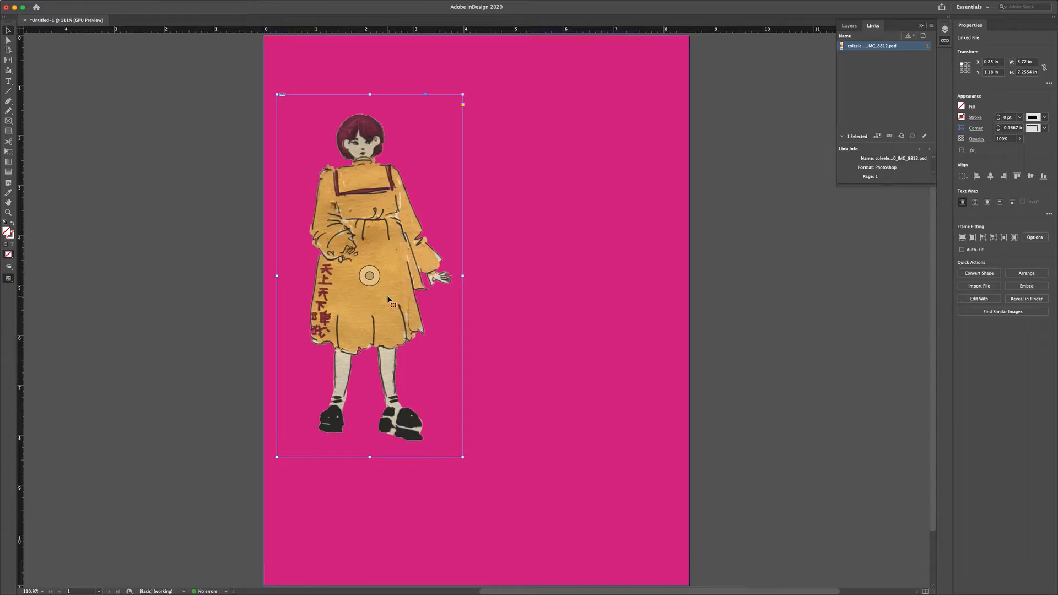
left_click_drag(388, 297, 600, 304)
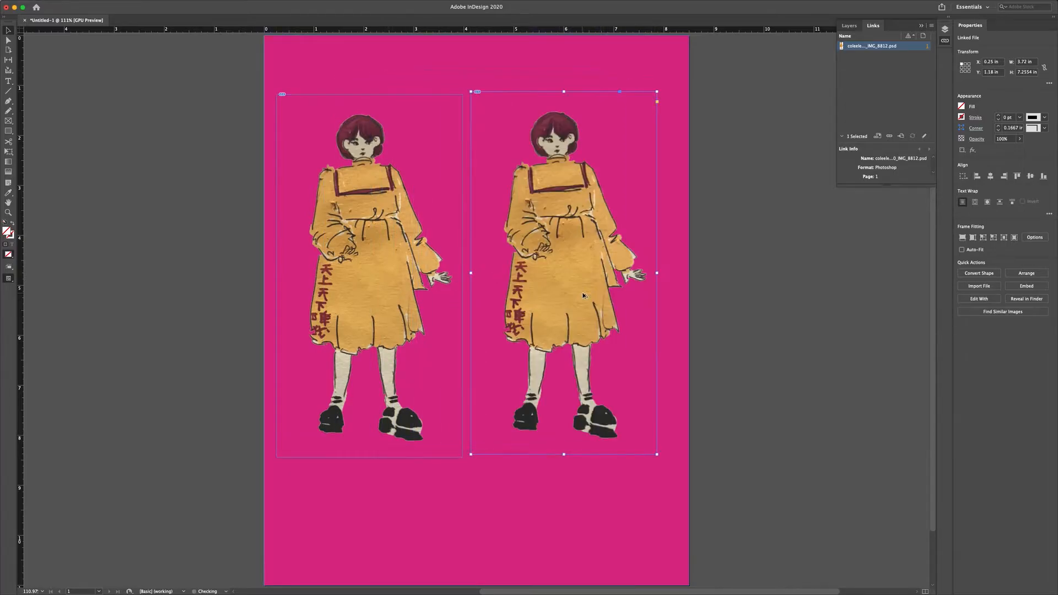
Crop the duplicate's frame to about 2.4 by 4.68 in and give the frame a cyan fill
left_click_drag(475, 452, 552, 326)
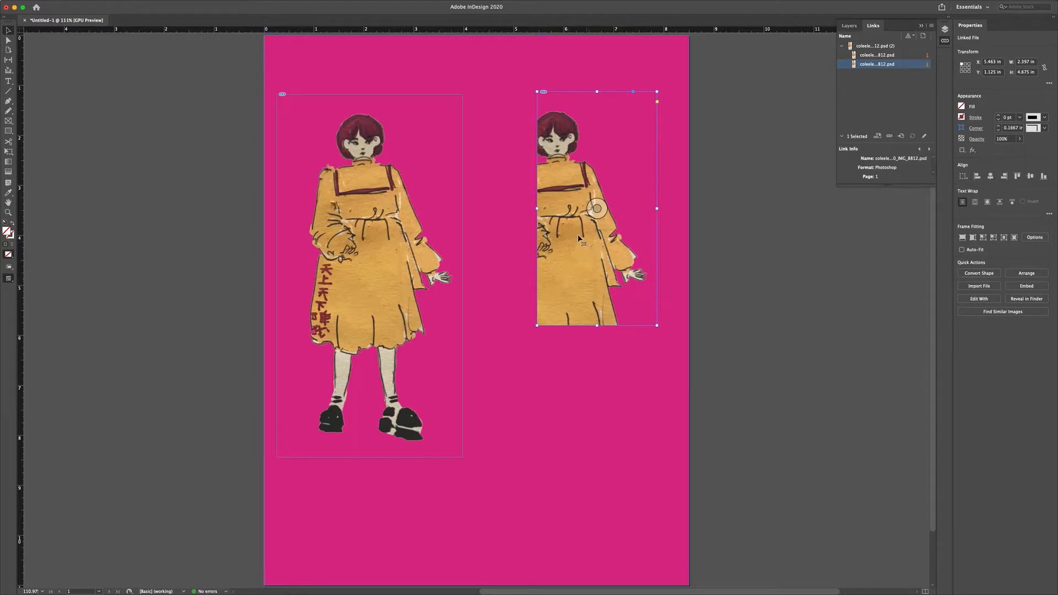
left_click(962, 106)
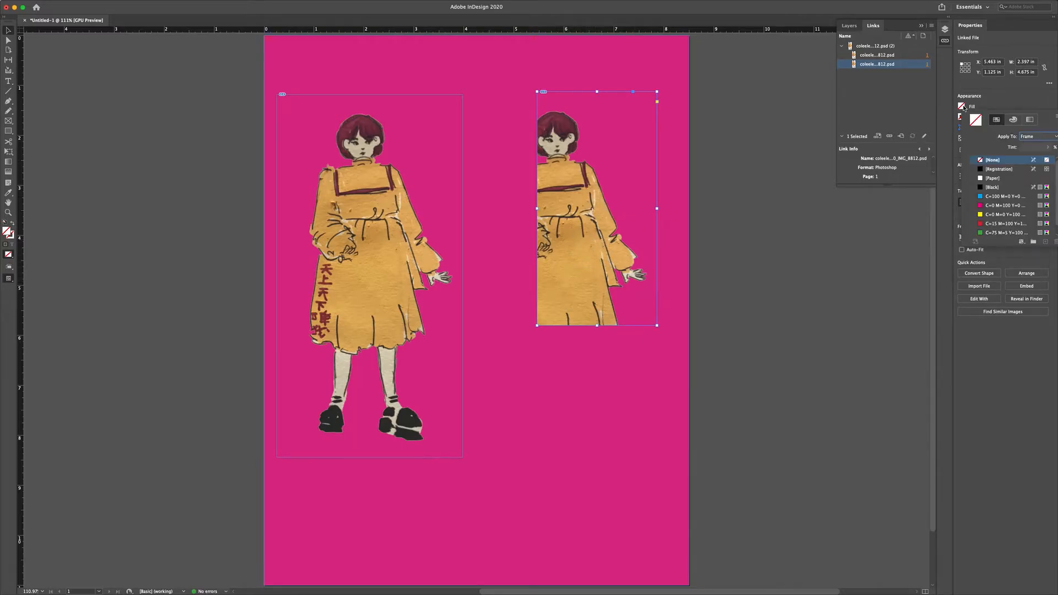
left_click(981, 198)
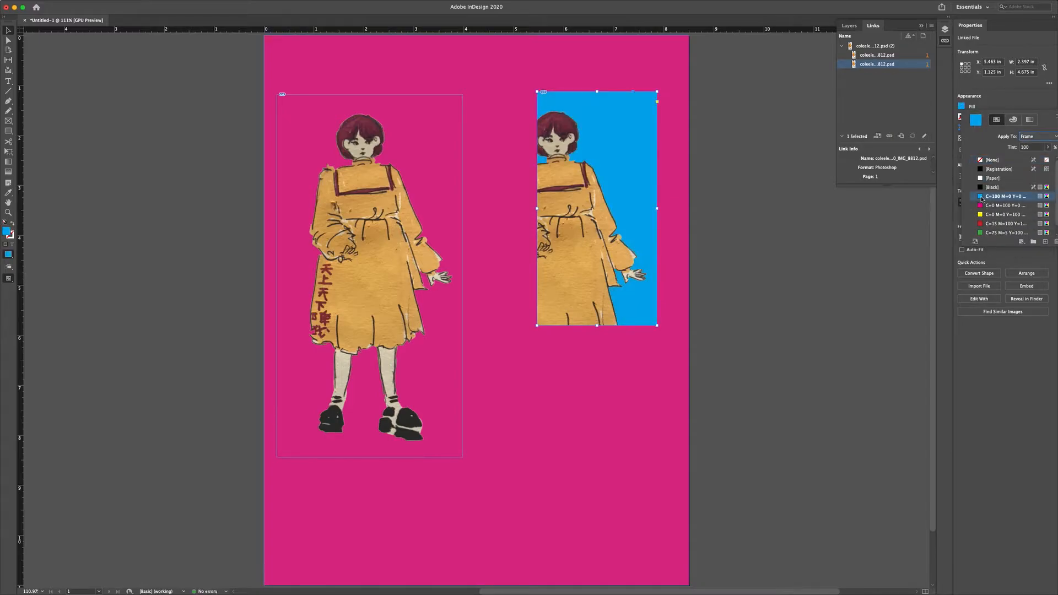
left_click(697, 249)
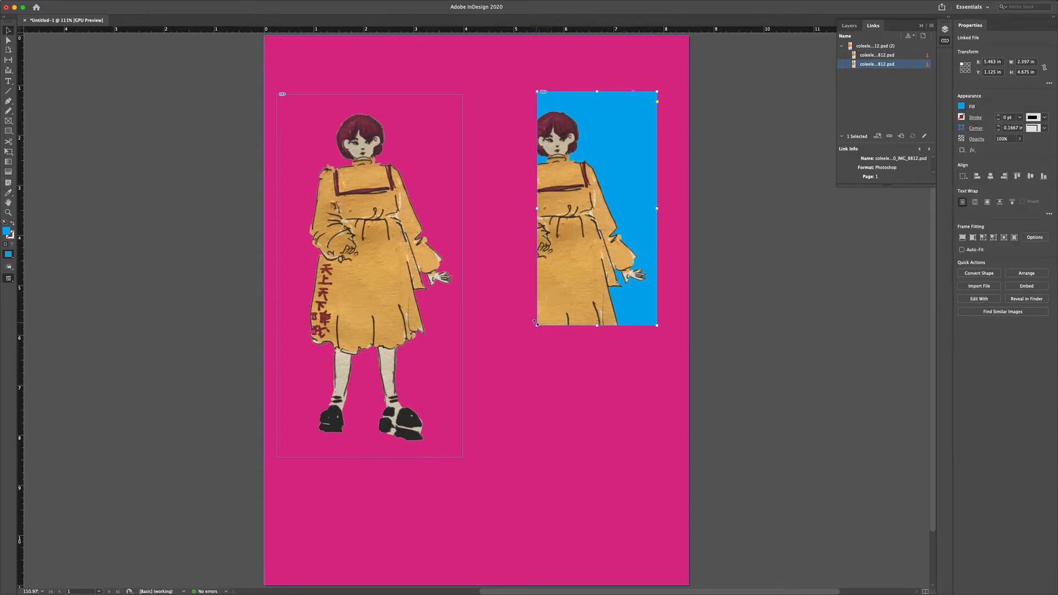
Shrink the cyan frame to about 1.68 by 3.62 in and fit its content proportionally so the whole figure sits inside
left_click_drag(536, 324, 577, 274)
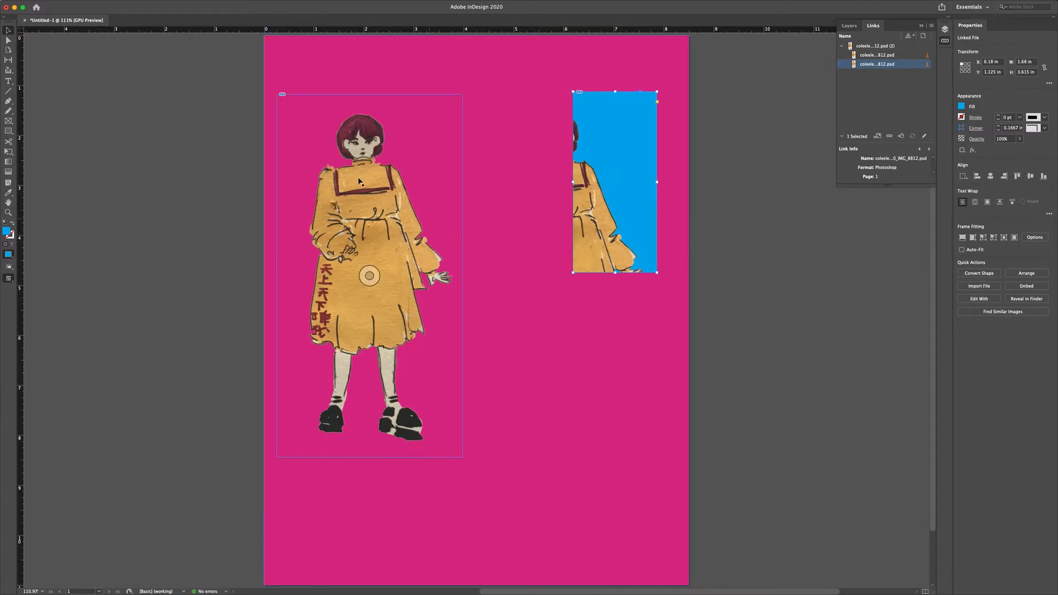
mouse_move(193, 3)
left_click(144, 5)
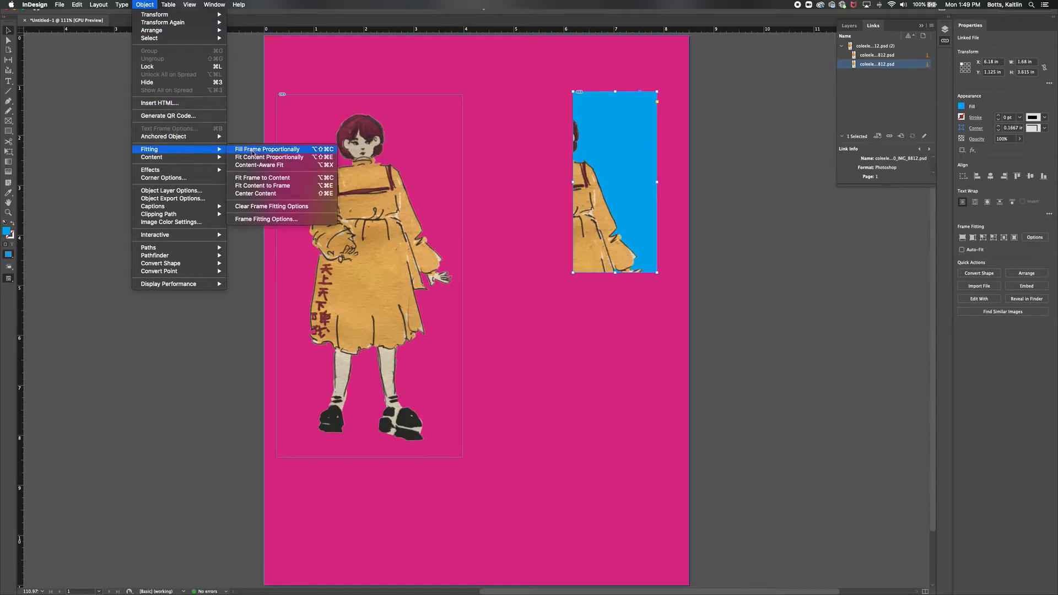
left_click(254, 159)
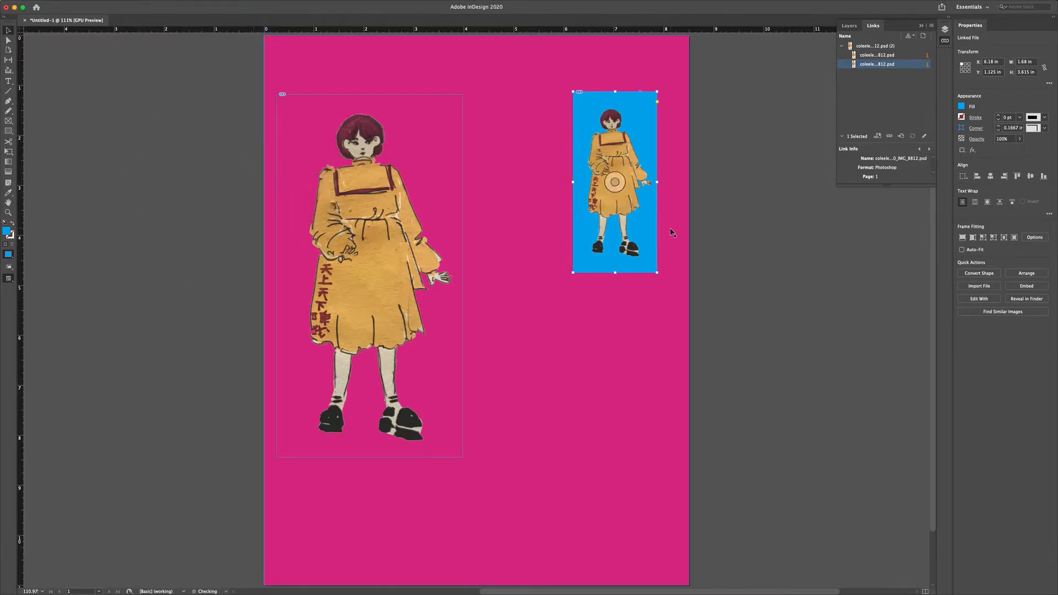
left_click(753, 246)
Move the cyan-backed figure to about X 4.25 in, Y 4.41 in, then save the document as Untitled-1 in InDesign 2020 format
left_click_drag(623, 235, 527, 398)
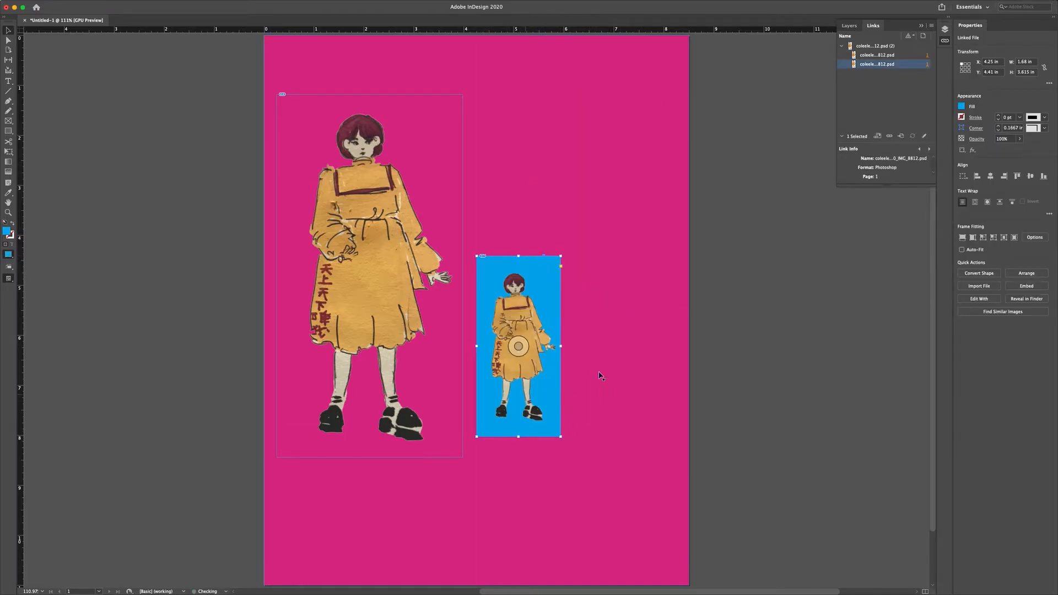
left_click(815, 359)
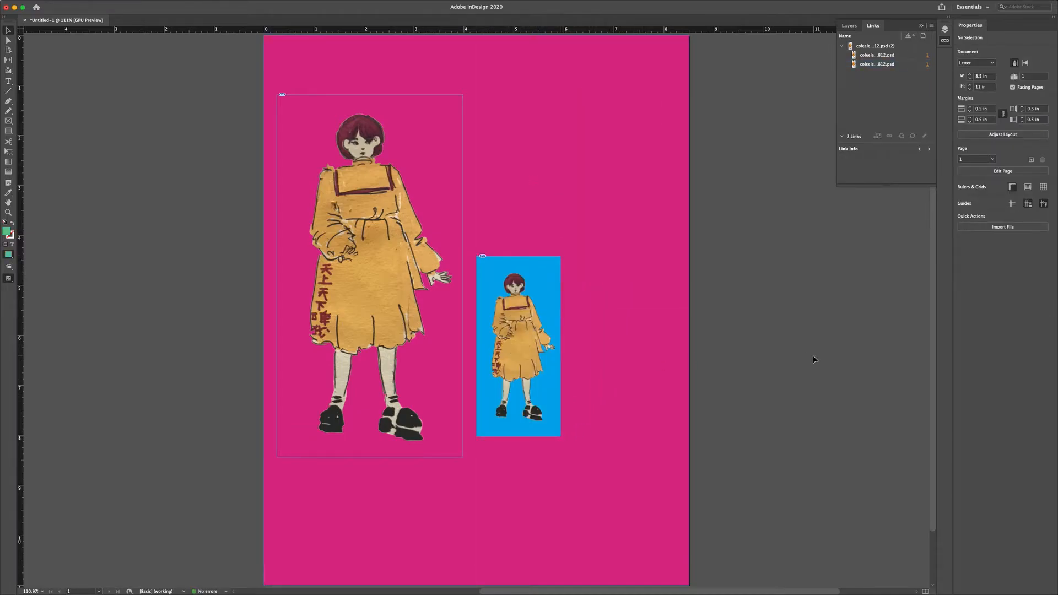
key("super+s")
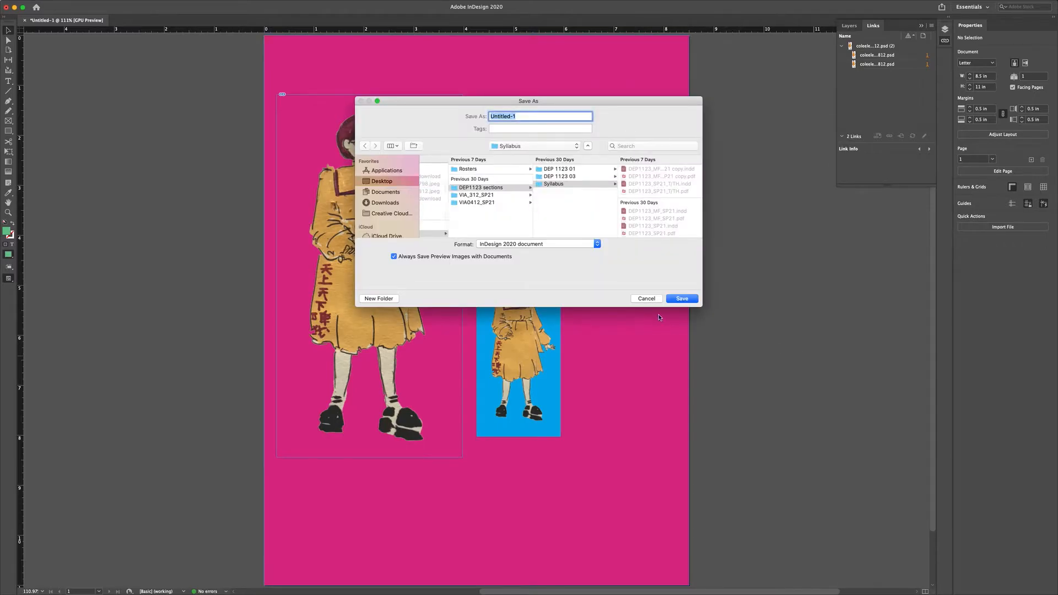
left_click(682, 299)
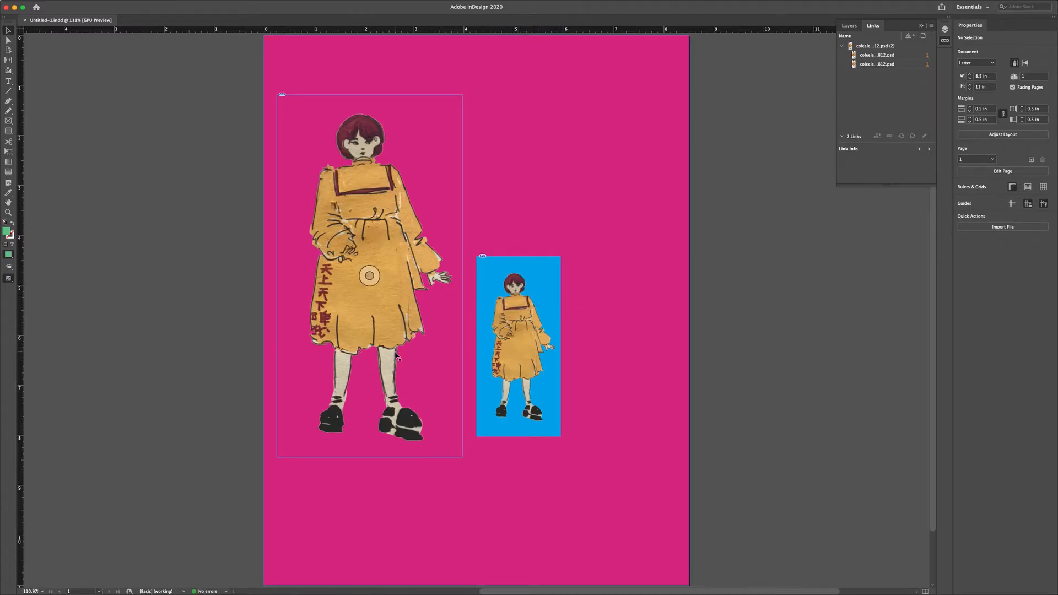
Select the large and the small figure in turn and check their entries among the document's linked files
left_click(405, 304)
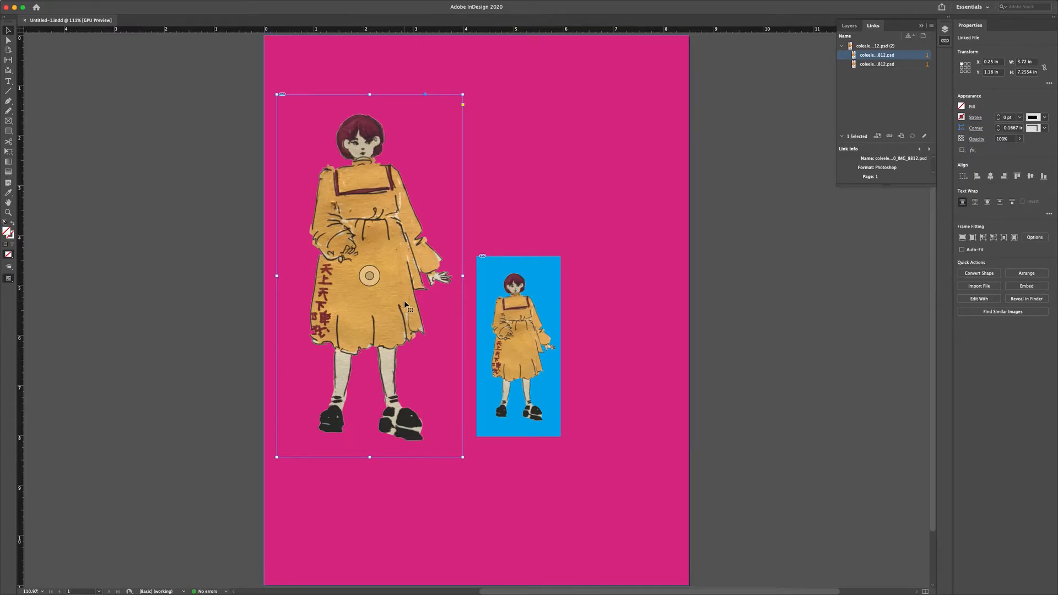
left_click(677, 269)
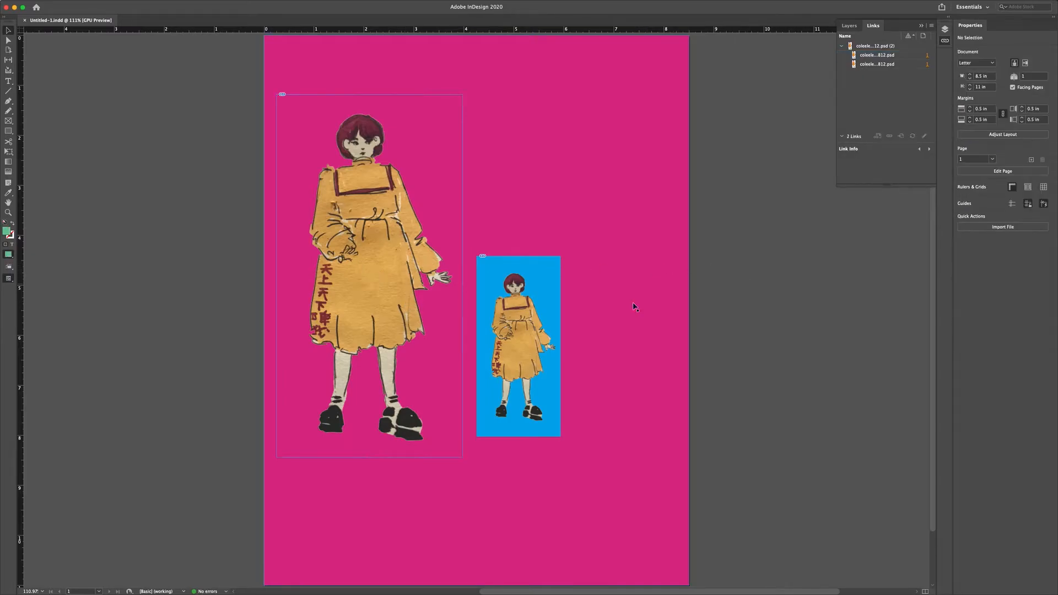
left_click(524, 333)
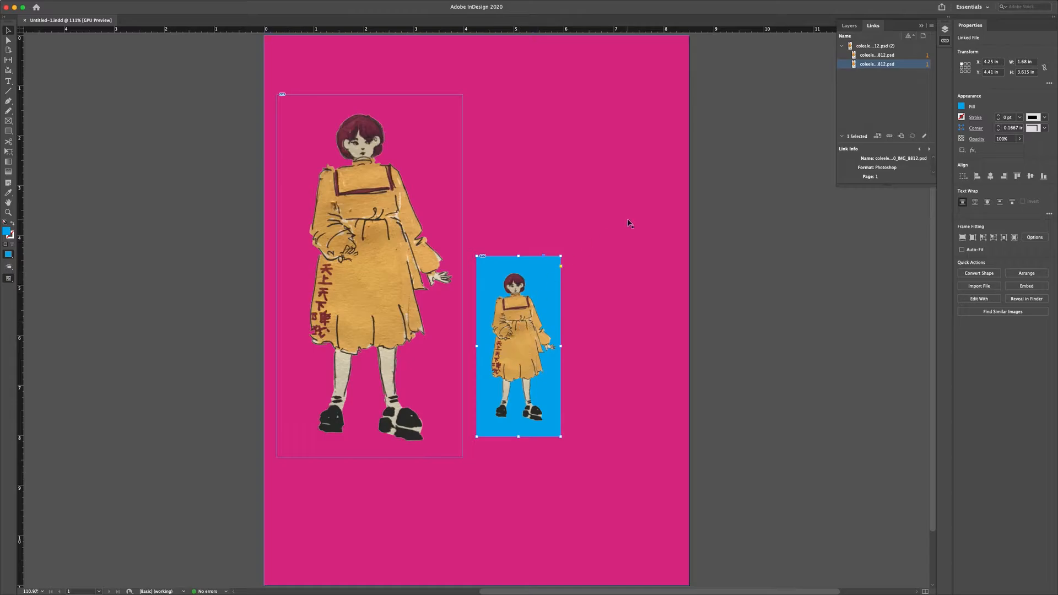
mouse_move(506, 3)
left_click(215, 4)
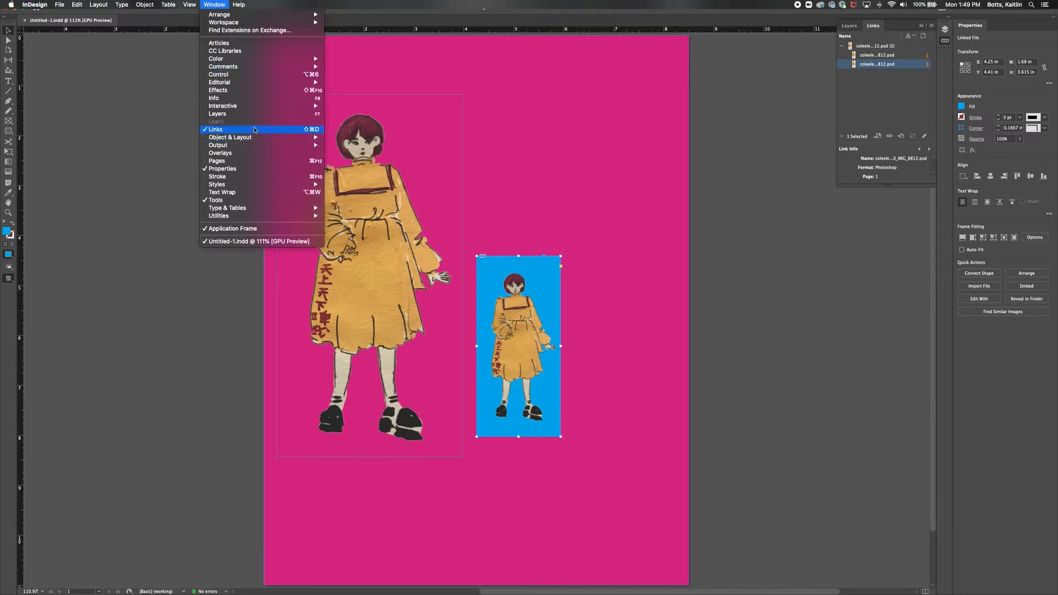
left_click(891, 95)
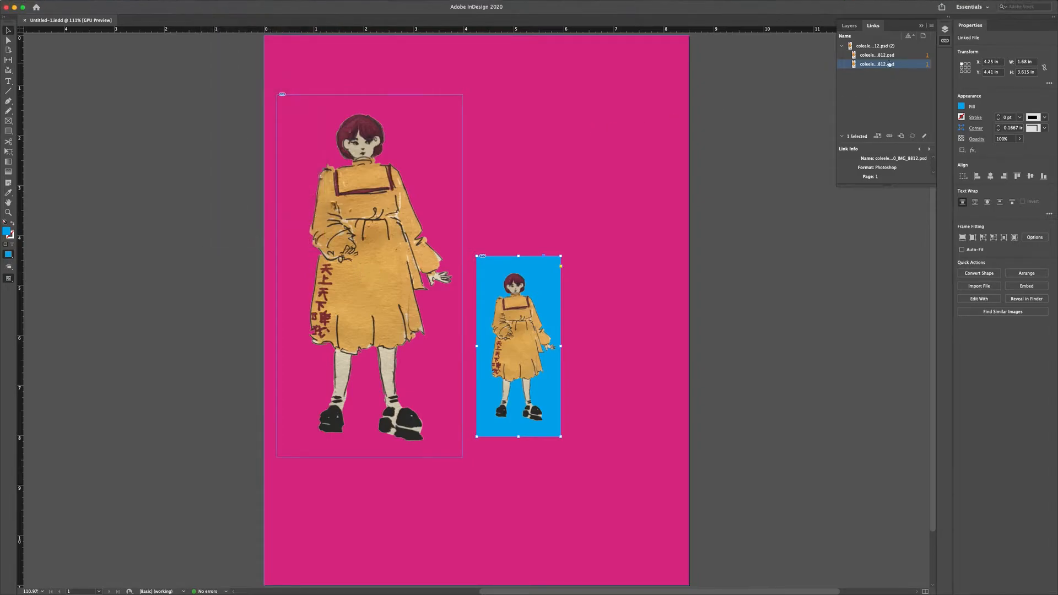
Detach the linked-files list from its dock and open the small figure's linked PSD for editing in Adobe Photoshop 2020 21.2
left_click_drag(876, 26, 636, 163)
right_click(683, 202)
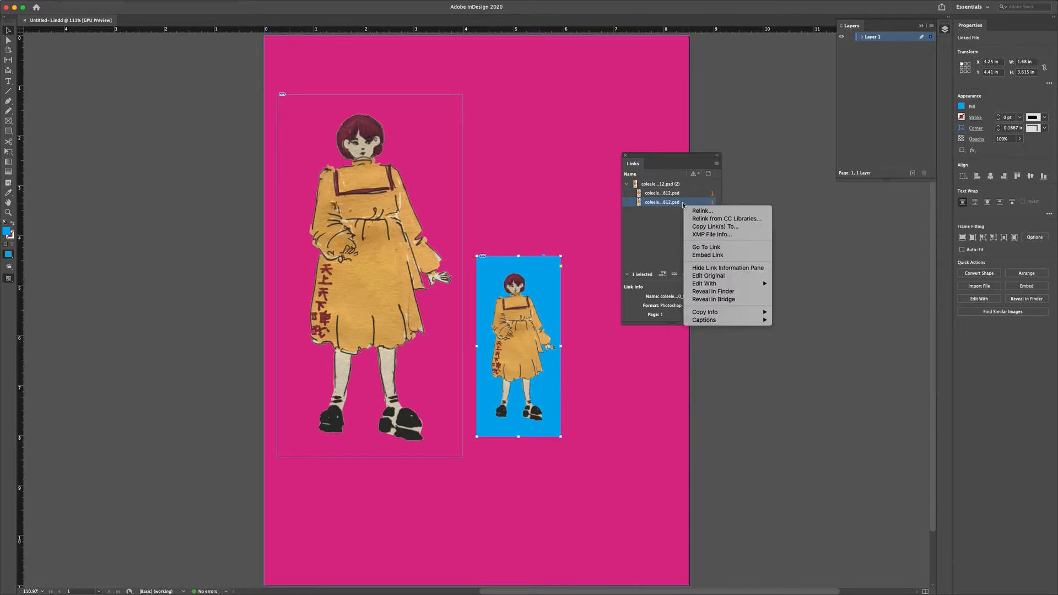
left_click(667, 223)
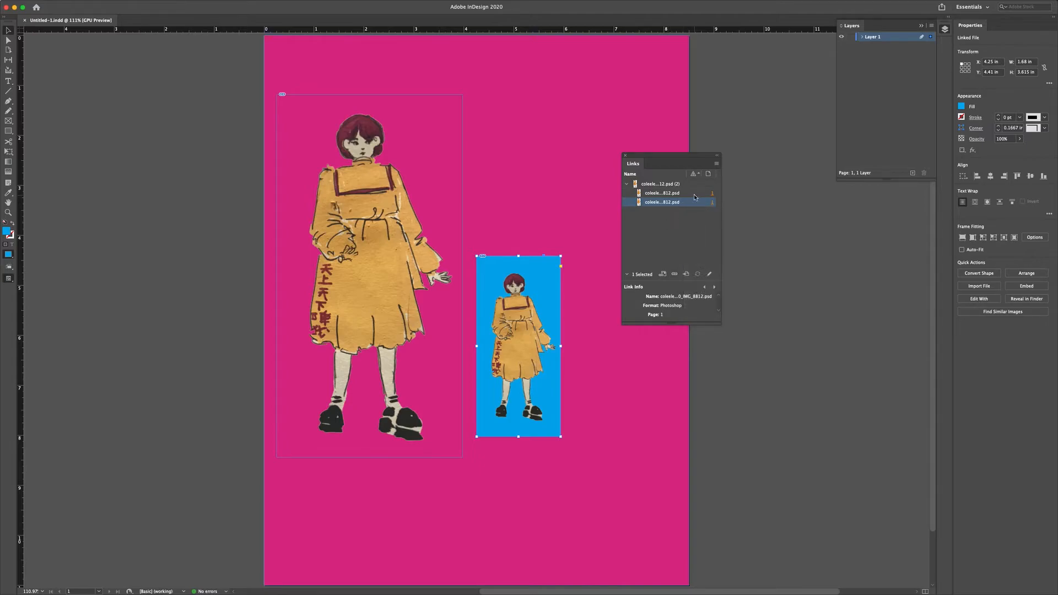
left_click(717, 164)
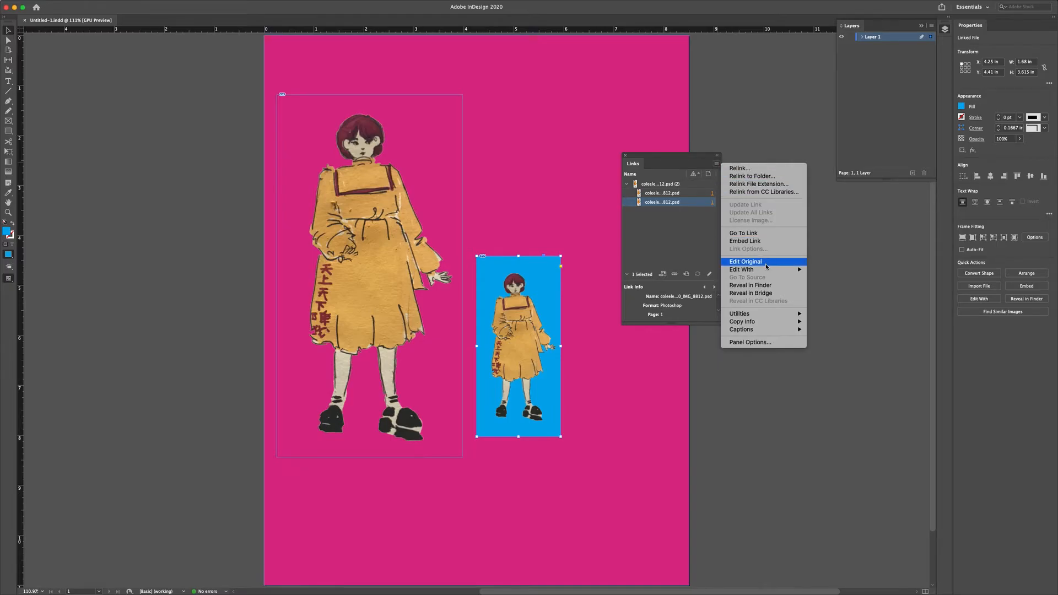
mouse_move(771, 272)
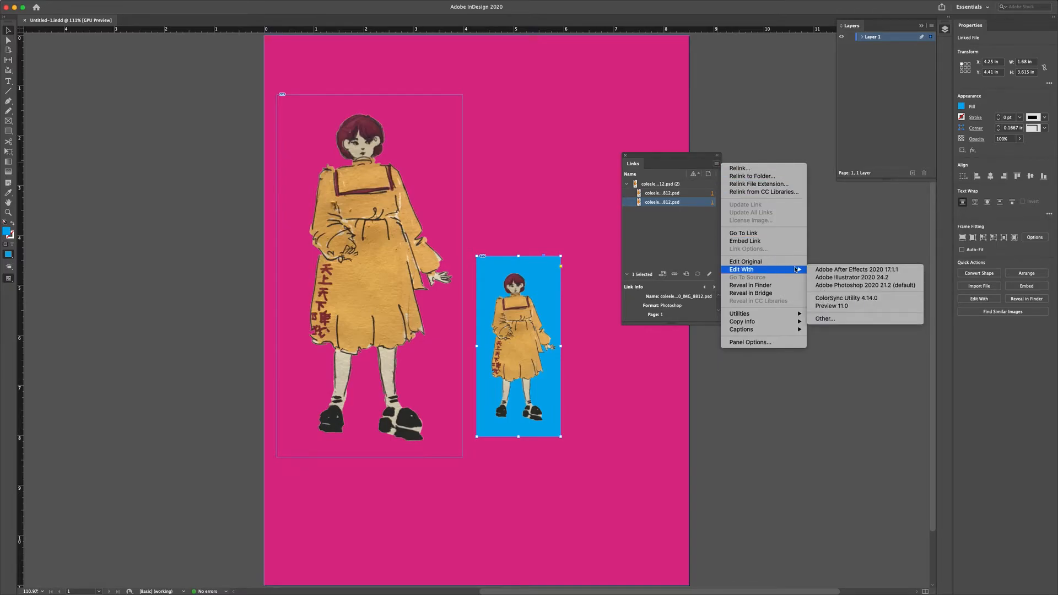
left_click(836, 286)
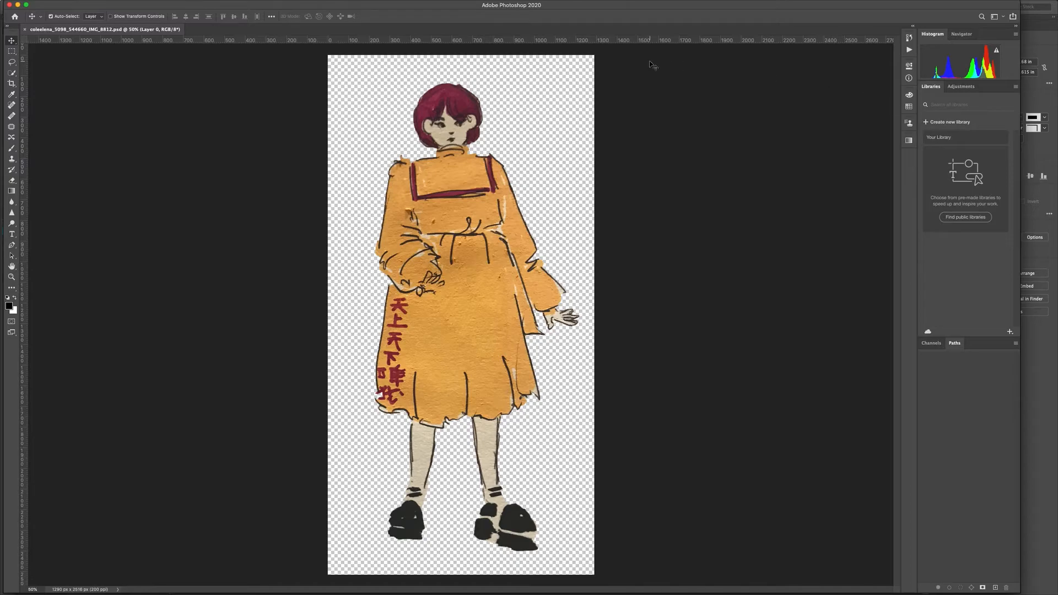
Show the file's layers and add a Curves adjustment above Layer 0, raising the RGB midtones to about input 102, output 127
mouse_move(339, 2)
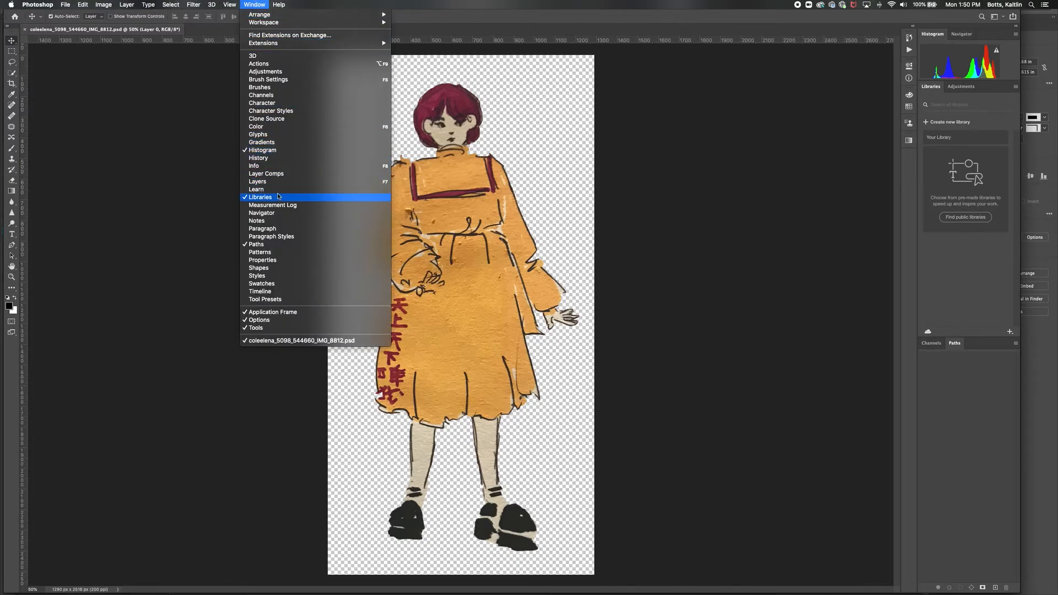
left_click(278, 182)
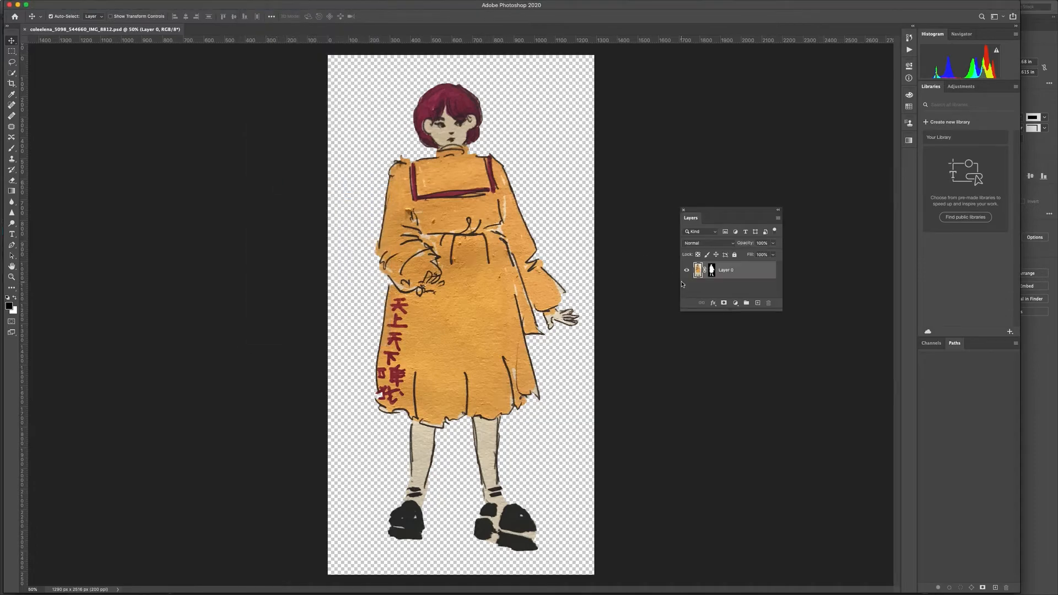
left_click_drag(782, 311, 803, 344)
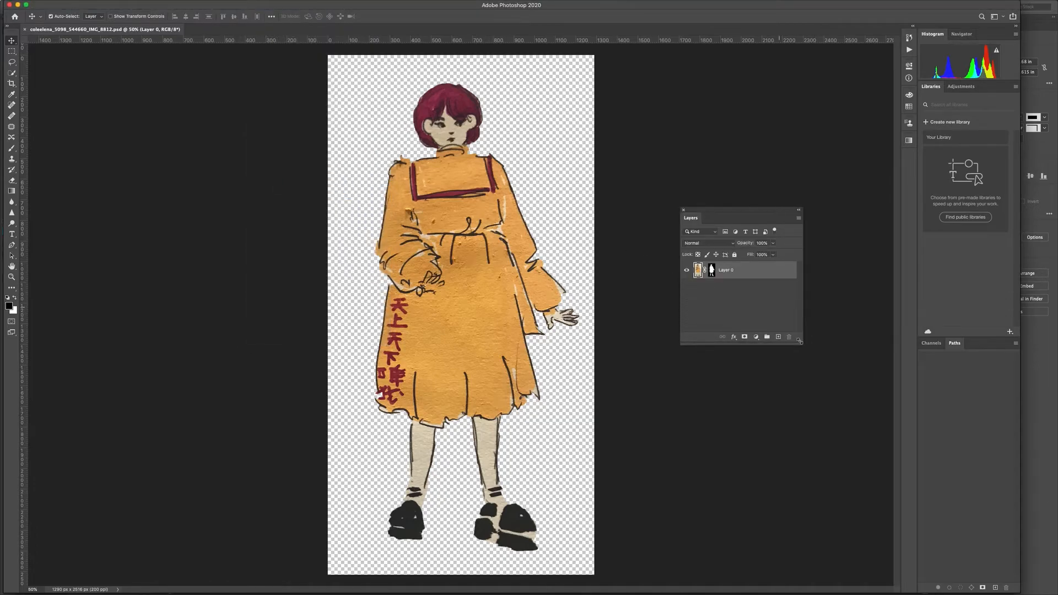
left_click(756, 336)
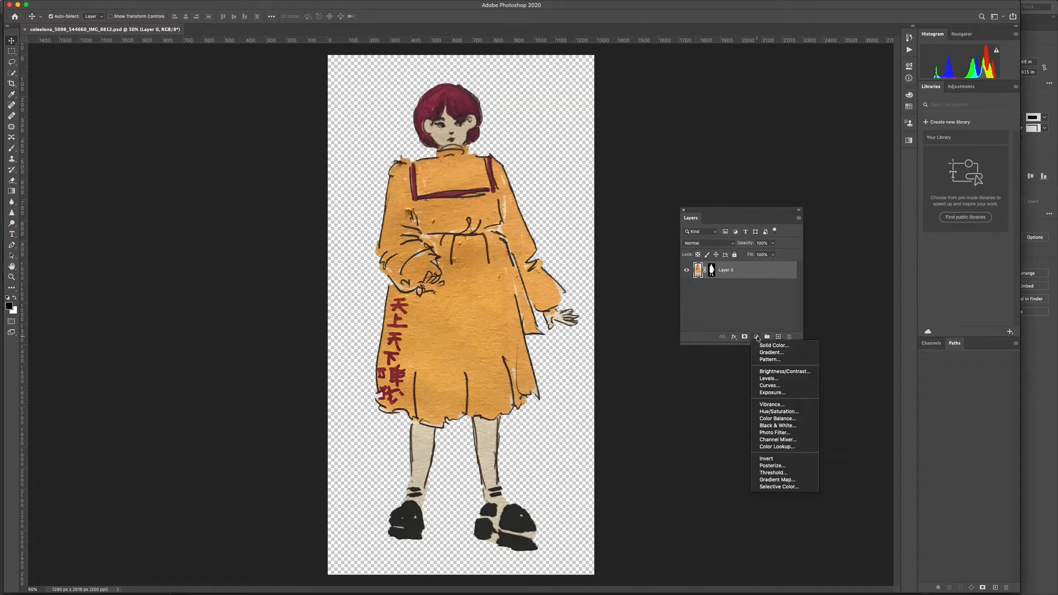
left_click(770, 385)
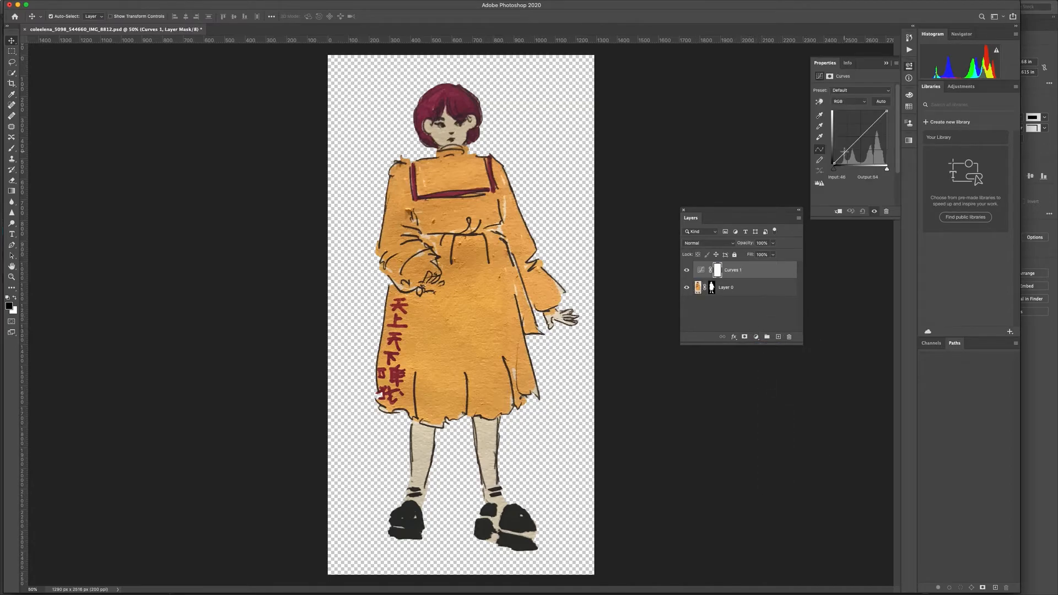
left_click(855, 136)
mouse_move(855, 136)
left_mouse_down()
mouse_move(845, 150)
mouse_move(855, 138)
left_mouse_up()
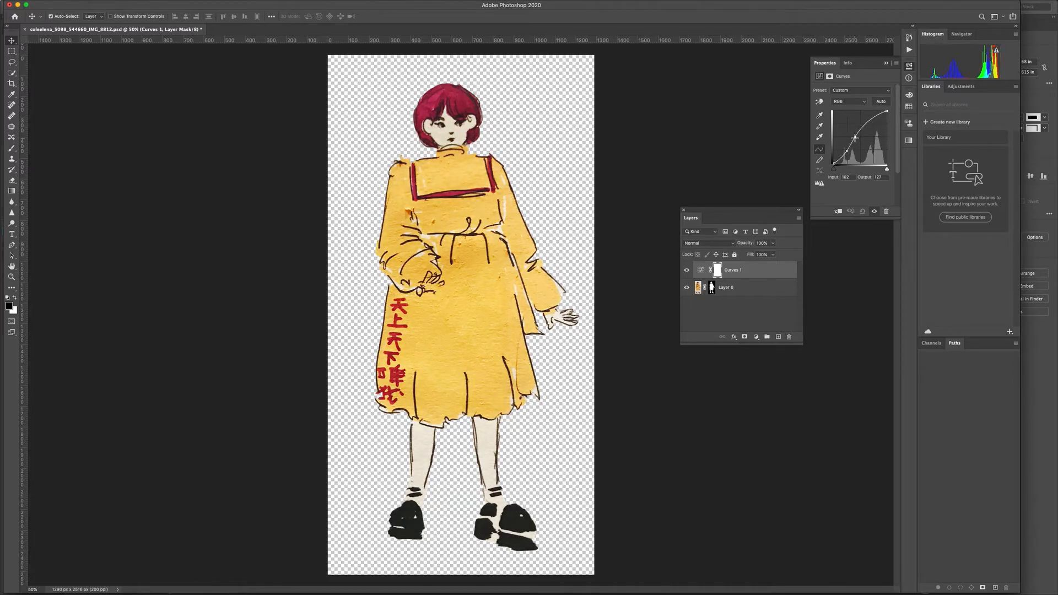
left_click(744, 321)
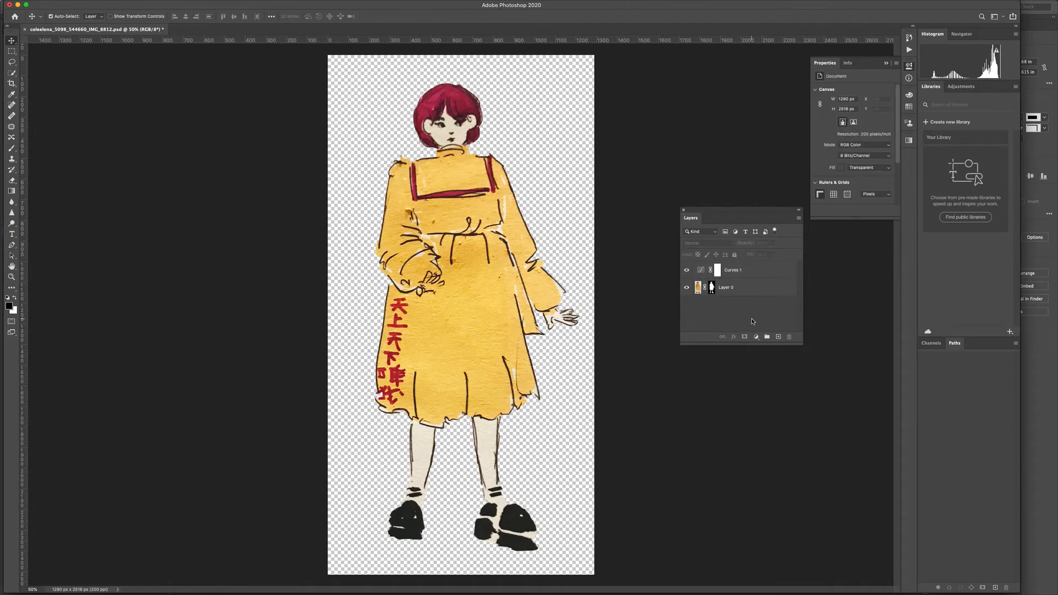
Add a Hue/Saturation adjustment layer above the Curves layer and shift the master hue to about +154
left_click(757, 337)
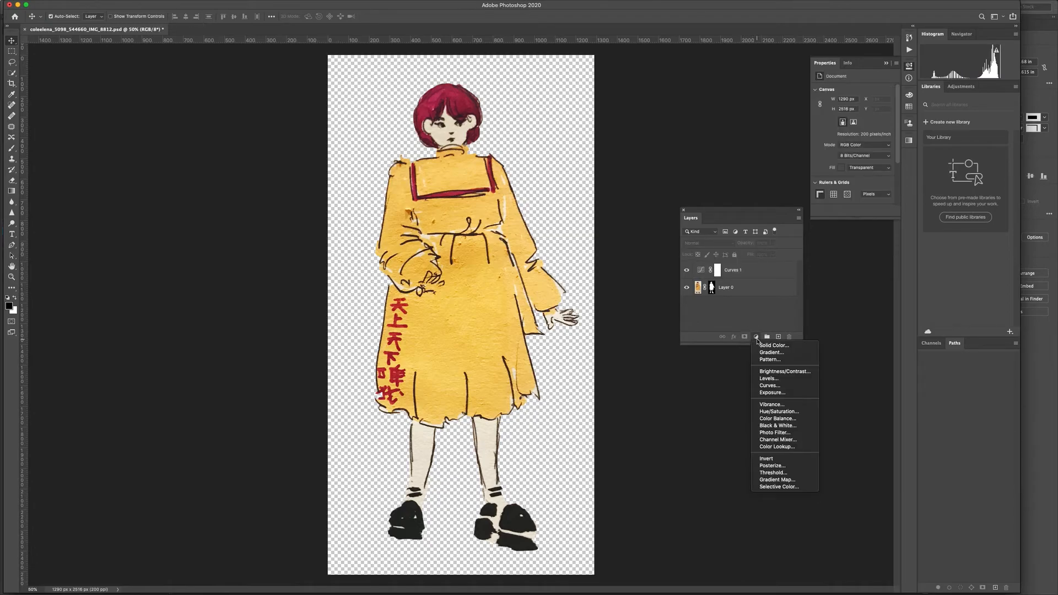
left_click(767, 412)
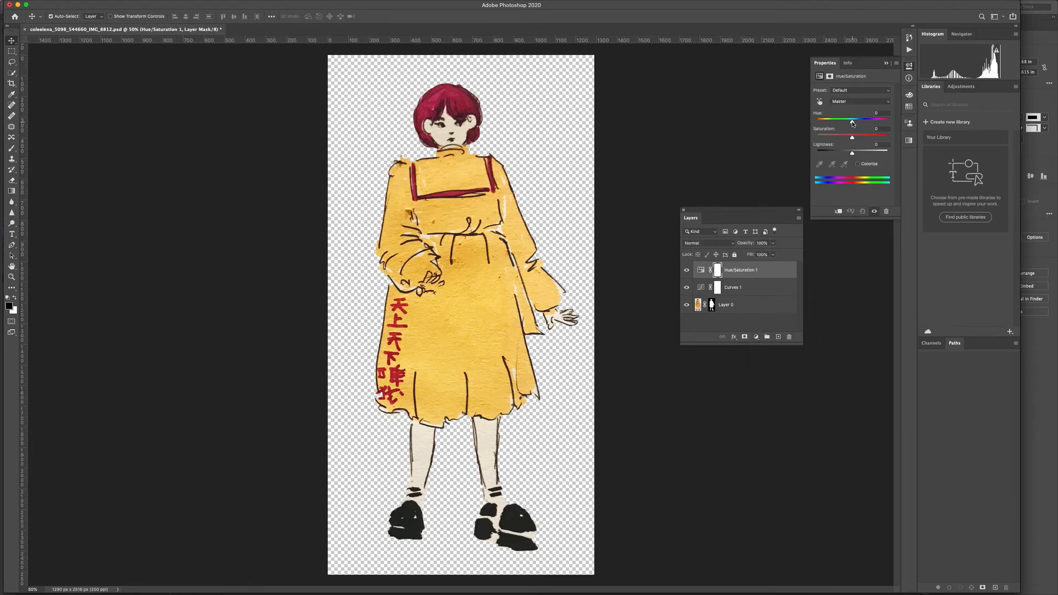
left_click_drag(852, 121, 885, 121)
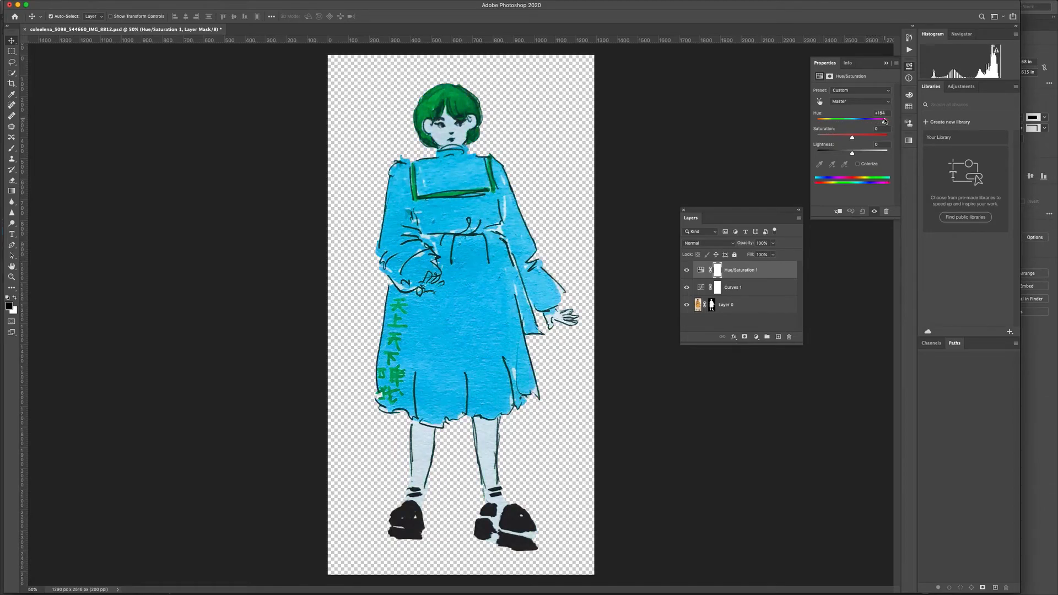
left_click(886, 64)
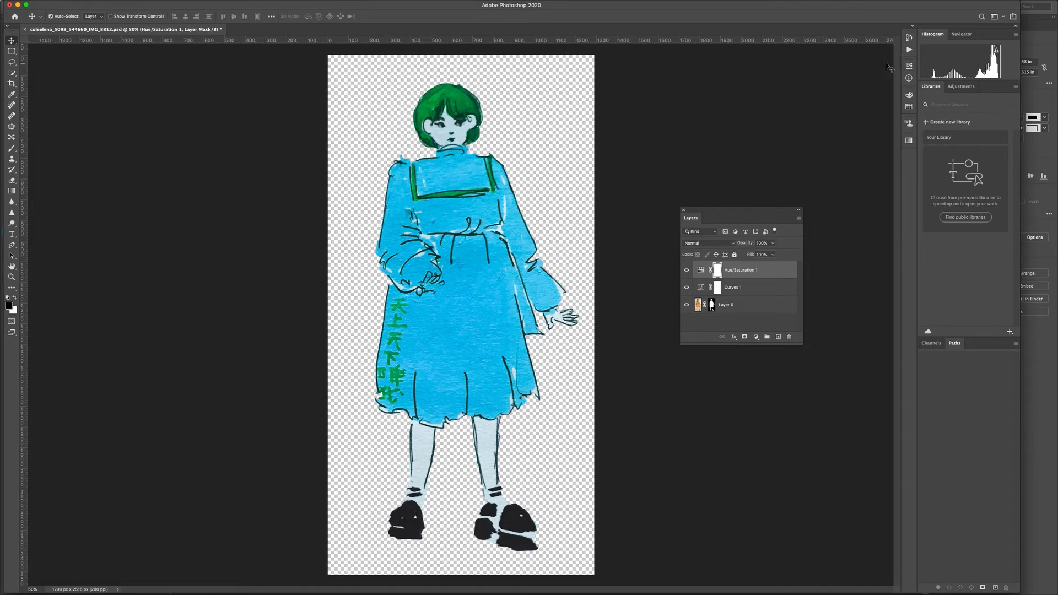
left_click(757, 337)
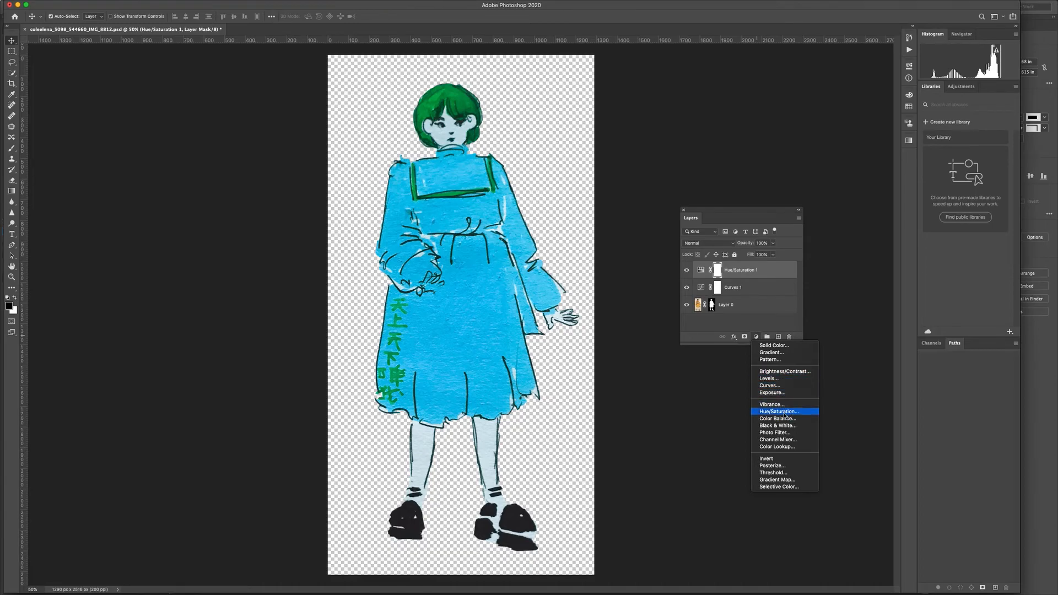
left_click(716, 324)
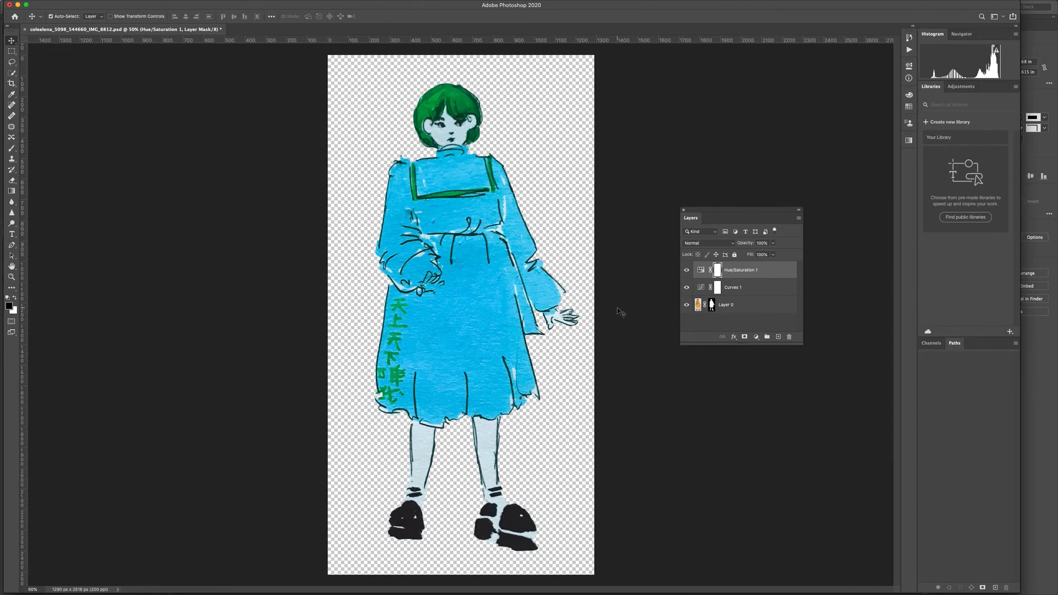
left_click(571, 265)
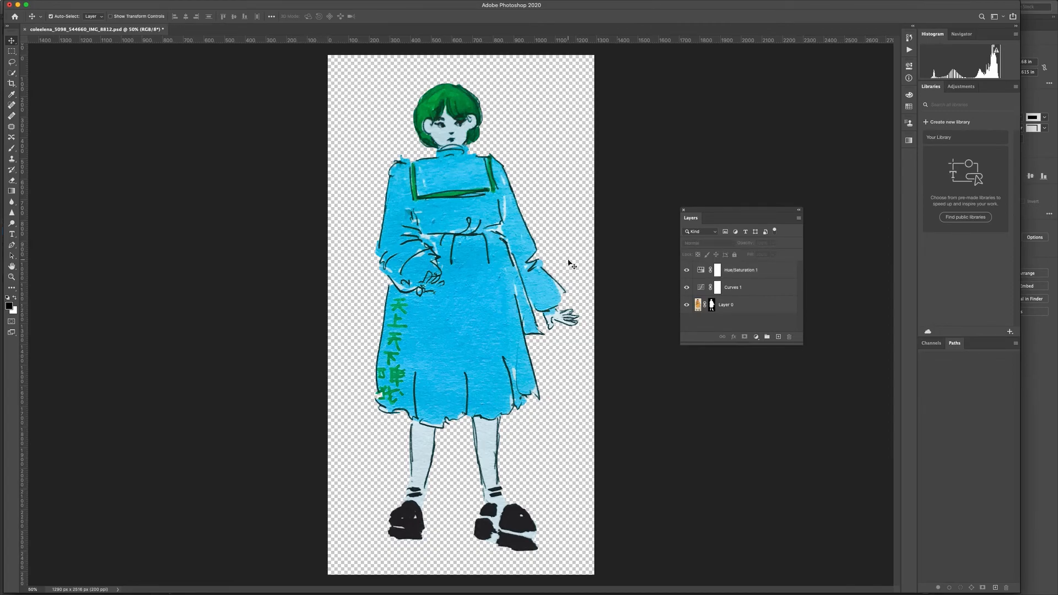
Save the recoloured PSD, switch back to InDesign and deselect the small figure on the page
key("cmd+s")
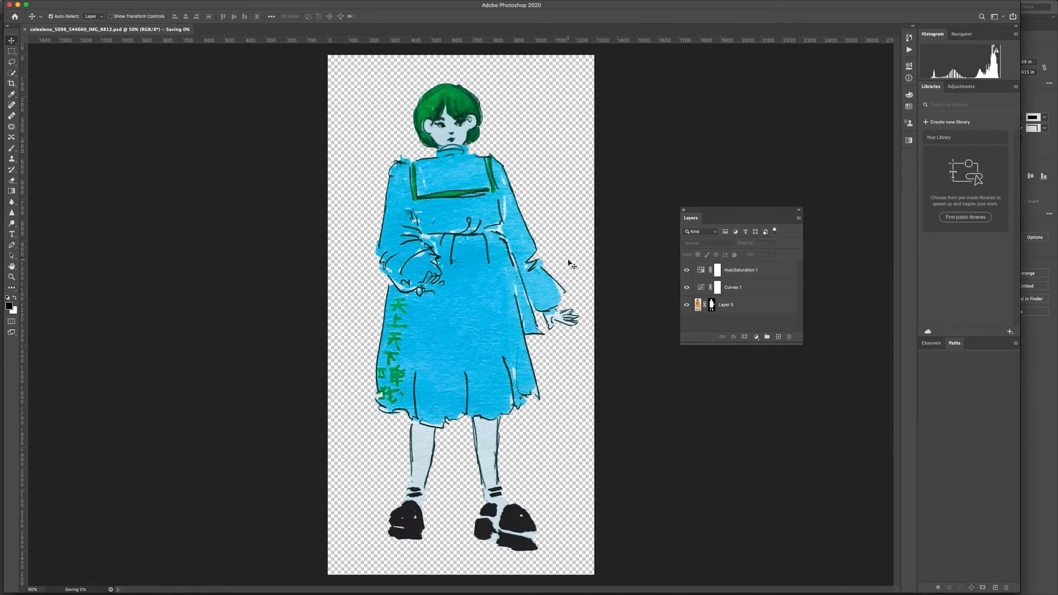
key("cmd+Tab")
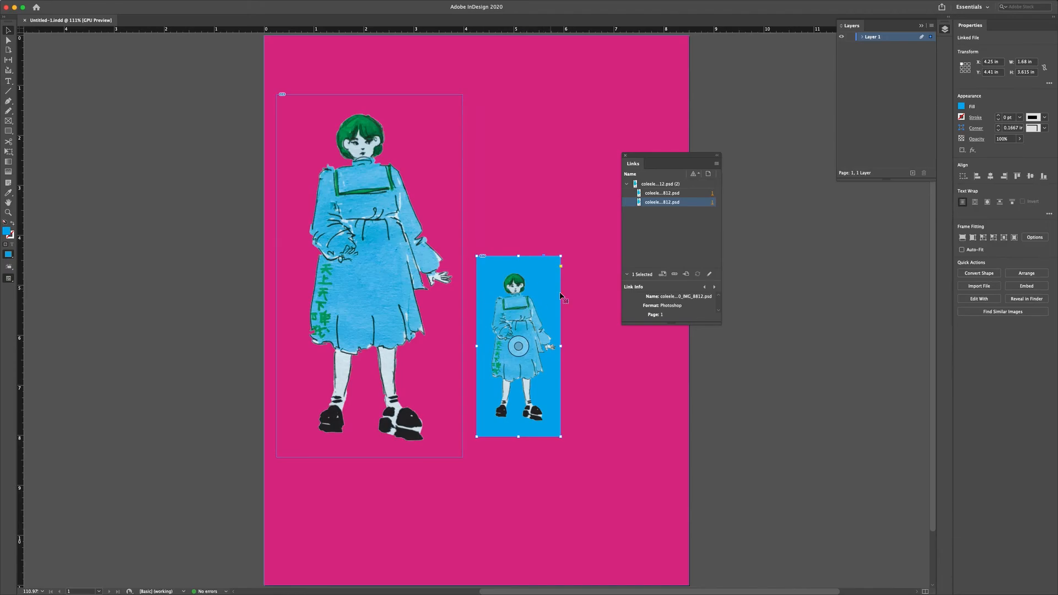
left_click(589, 295)
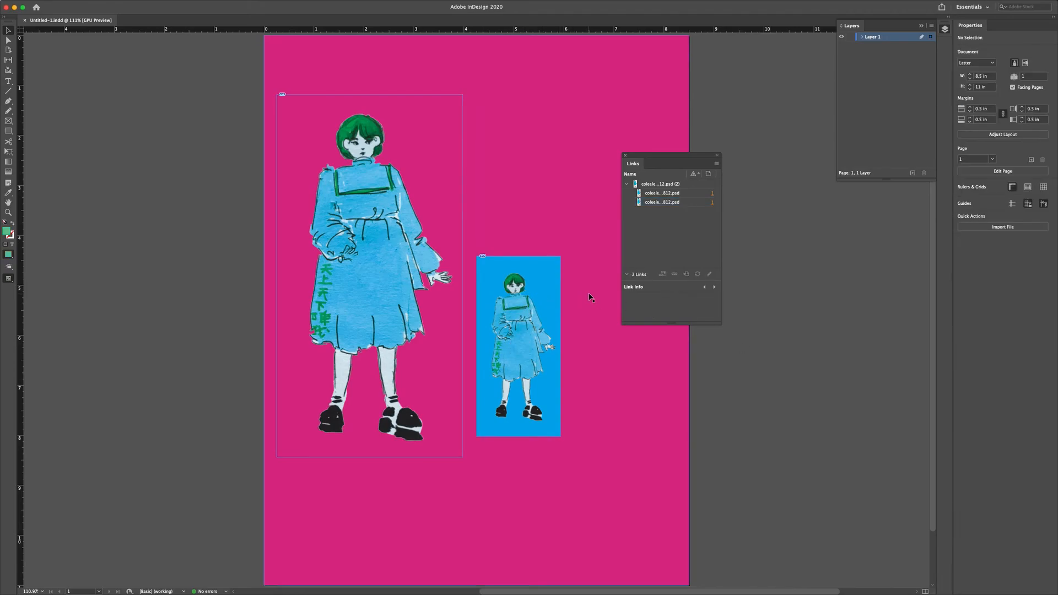
Change the small figure's frame fill to the yellow C=0 M=0 Y=100 swatch and deselect the frame
left_click(543, 300)
left_click(962, 107)
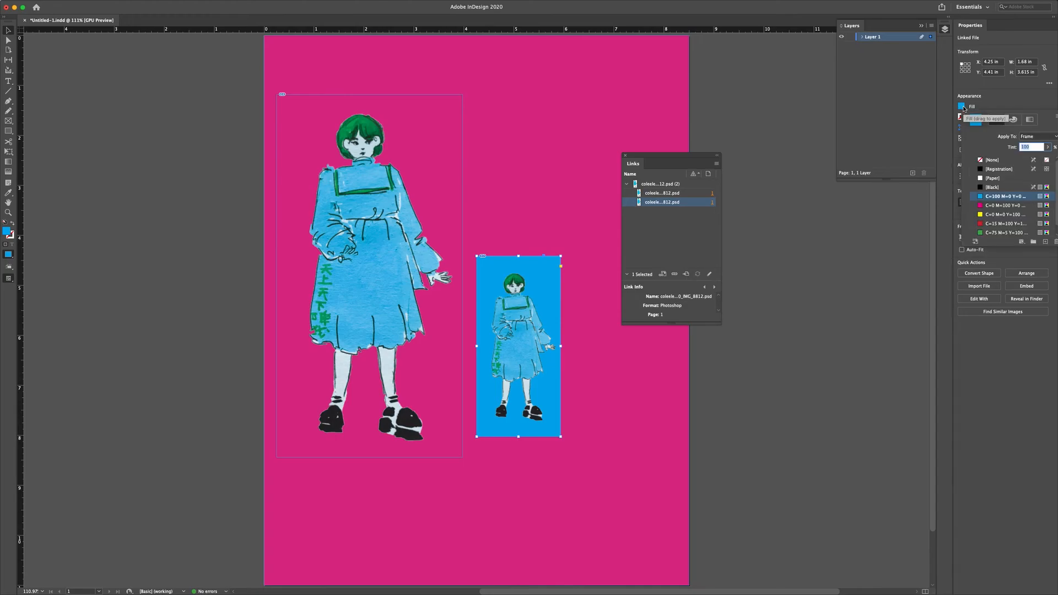
left_click(993, 214)
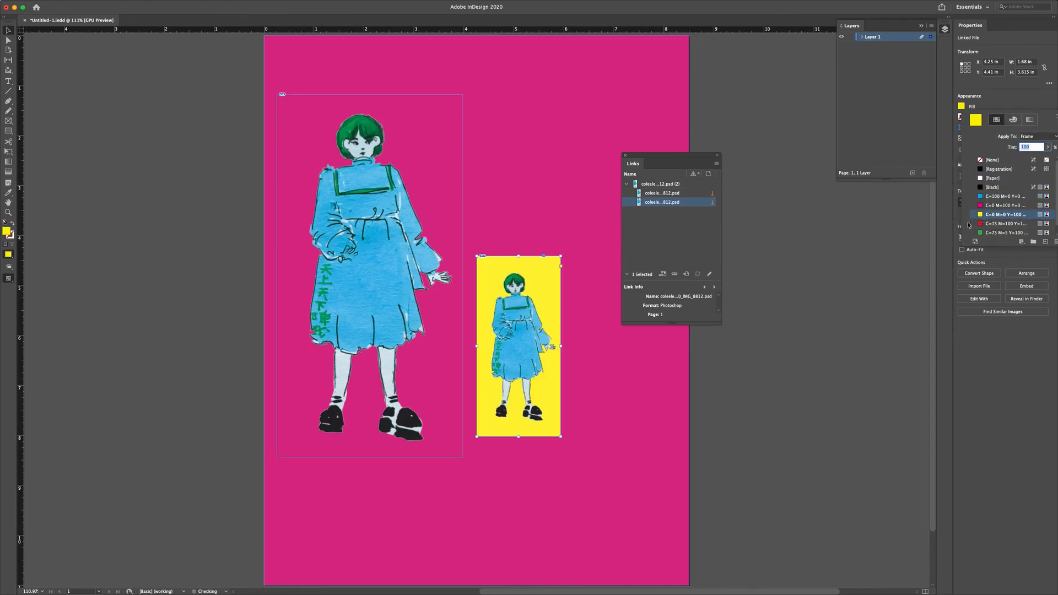
left_click(790, 216)
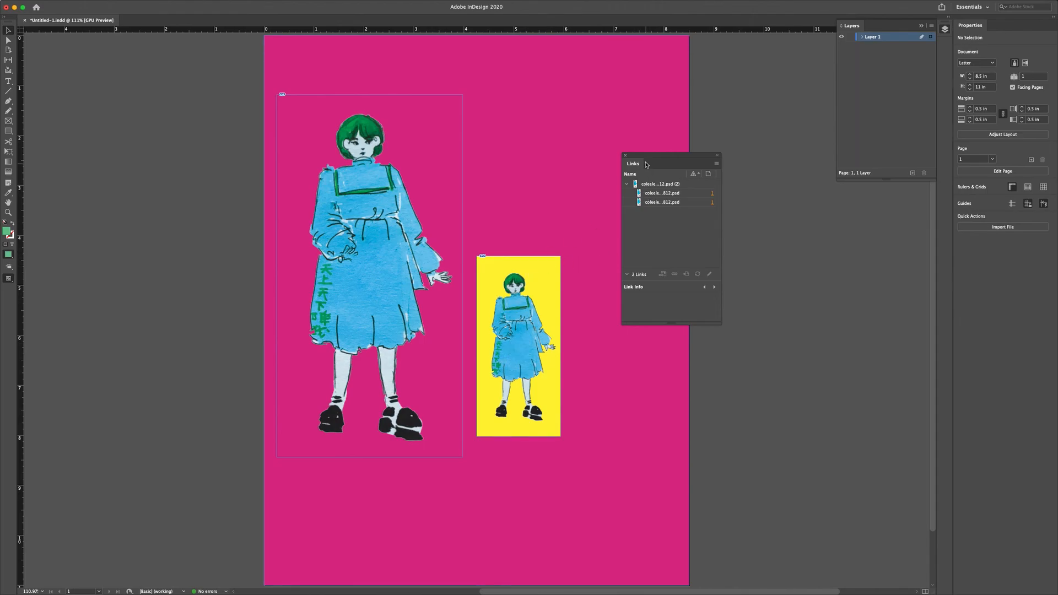
Reposition the floating list of linked files directly beneath the layers list and save the document
left_click_drag(646, 157, 863, 186)
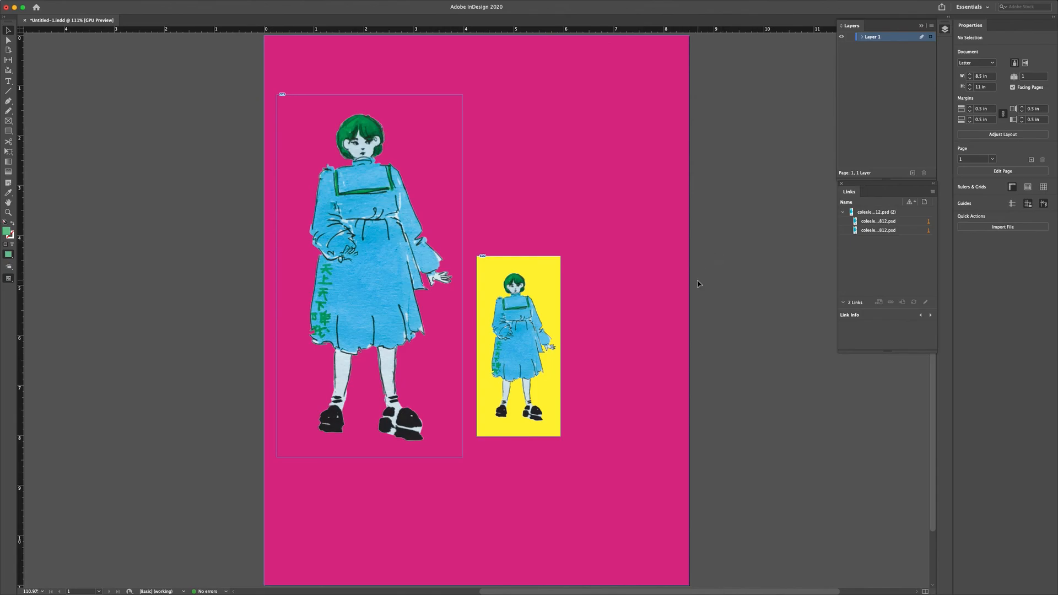
key("super+s")
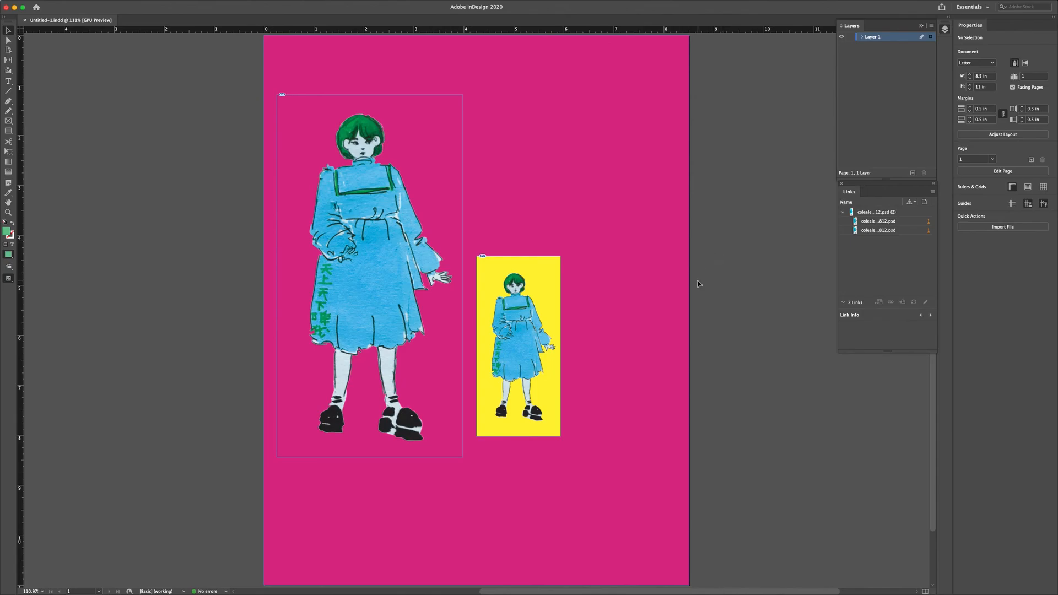